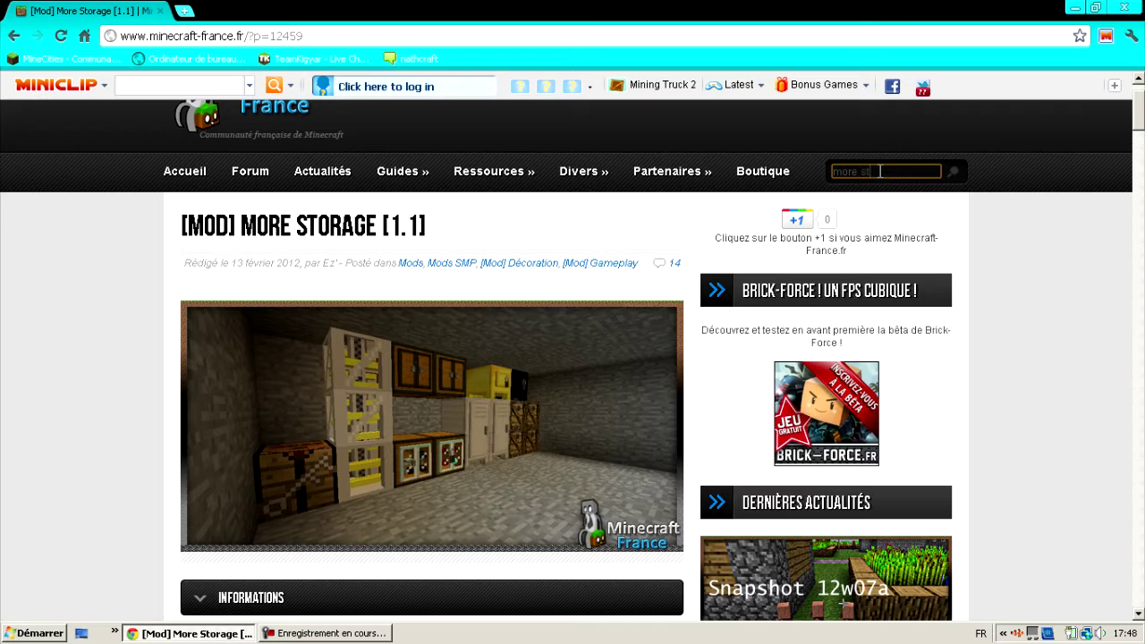
- Search the site for "more storage", open the [Mod] More Storage [1.1] article and go to its Téléchargement section
{"action": "key", "text": "Return"}
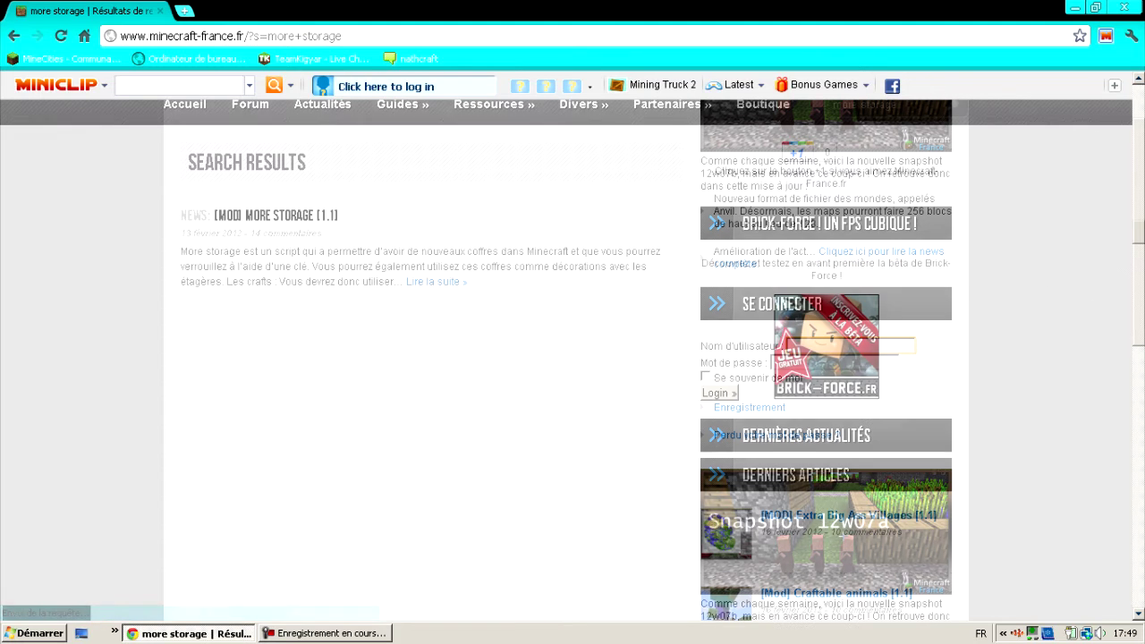
{"action": "left_click", "coordinate": [299, 205]}
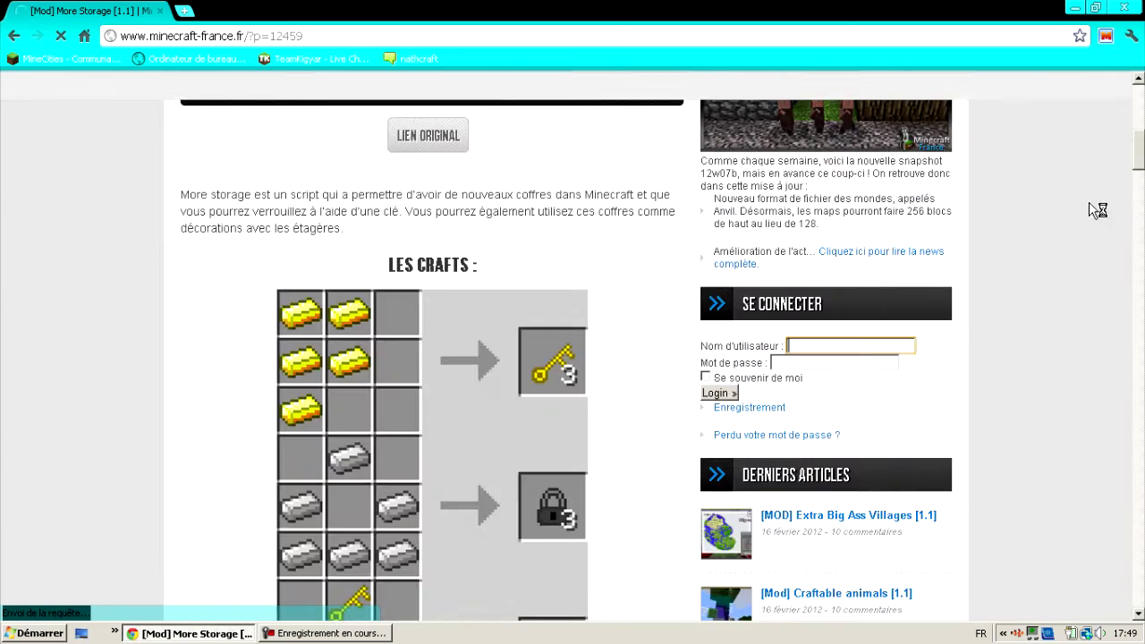
{"action": "left_click_drag", "start_coordinate": [1142, 153], "coordinate": [1141, 355]}
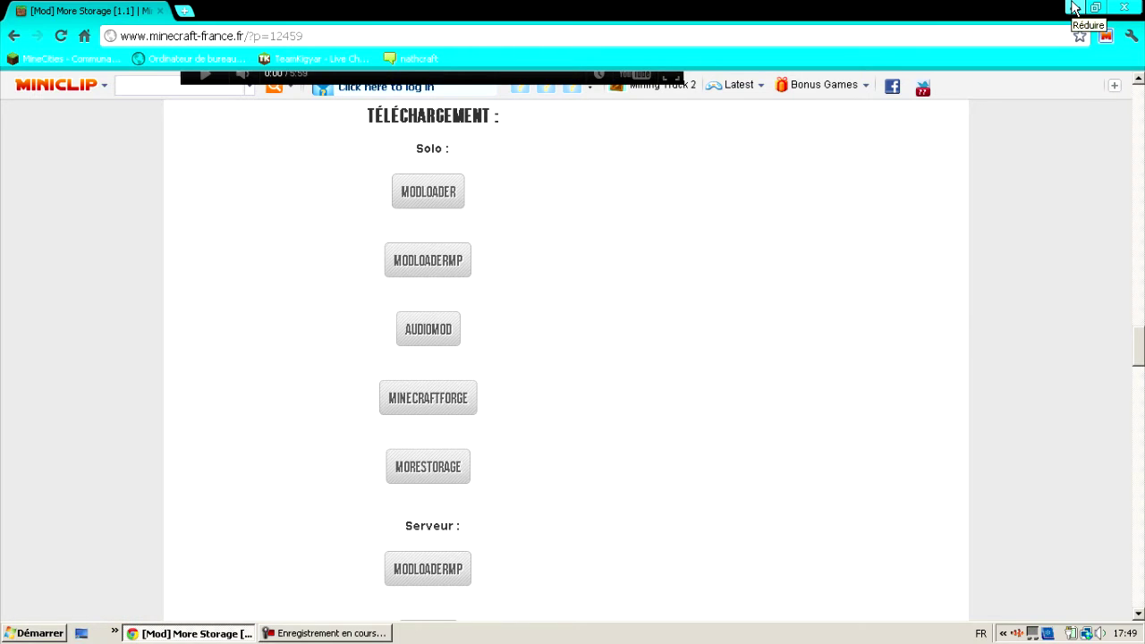
- Minimize the browser and line up the ModLoader, ModLoaderMp, AudioMod and MinecraftForge archives near MoreStorage on the desktop, moving the Minecraft shortcut aside
{"action": "left_click", "coordinate": [1075, 8]}
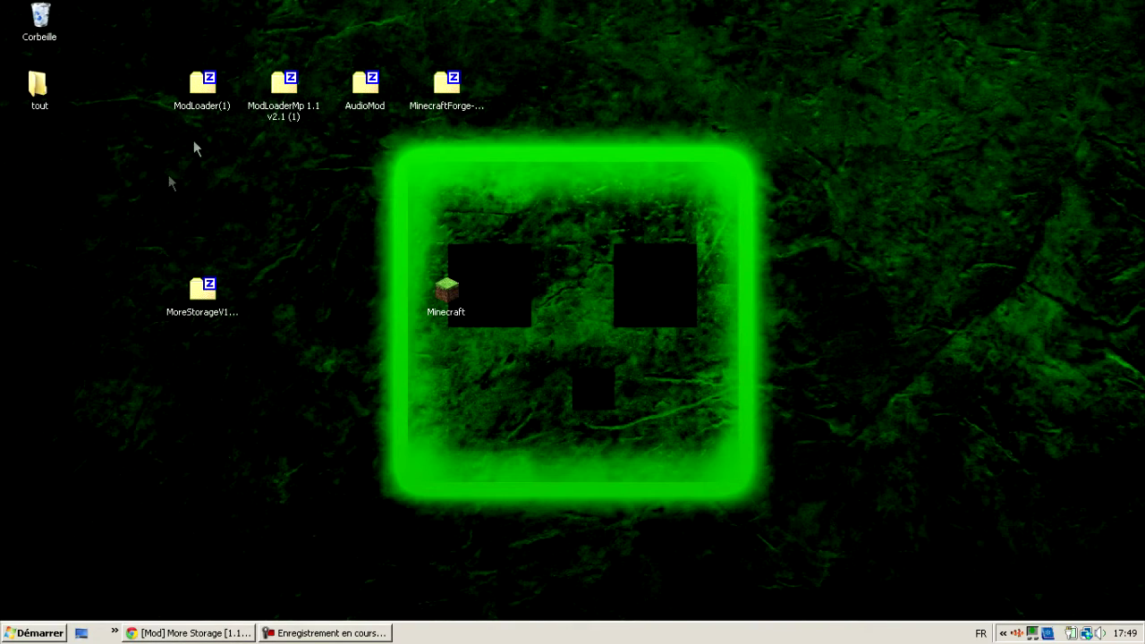
{"action": "left_click_drag", "start_coordinate": [200, 85], "coordinate": [281, 290]}
{"action": "left_click_drag", "start_coordinate": [290, 92], "coordinate": [372, 304]}
{"action": "left_click_drag", "start_coordinate": [447, 288], "coordinate": [609, 154]}
{"action": "left_click_drag", "start_coordinate": [365, 99], "coordinate": [440, 315]}
{"action": "left_click_drag", "start_coordinate": [449, 89], "coordinate": [538, 347]}
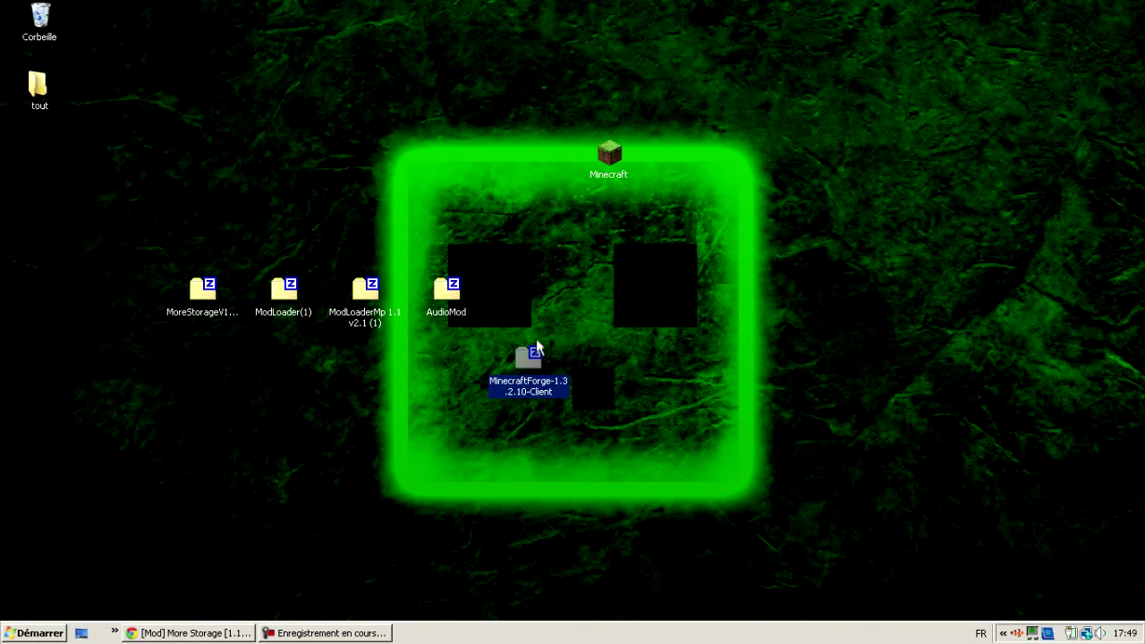
- Start the Minecraft launcher, view the game location on disk in its launcher options, and close the launcher
{"action": "left_click", "coordinate": [4, 637]}
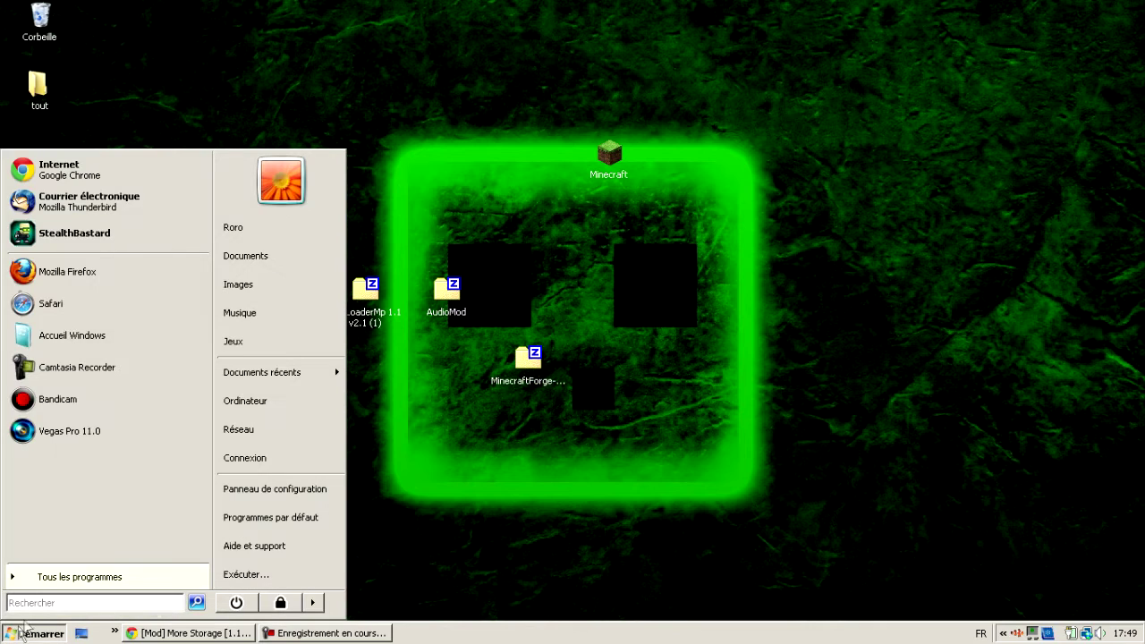
{"action": "left_click", "coordinate": [604, 159]}
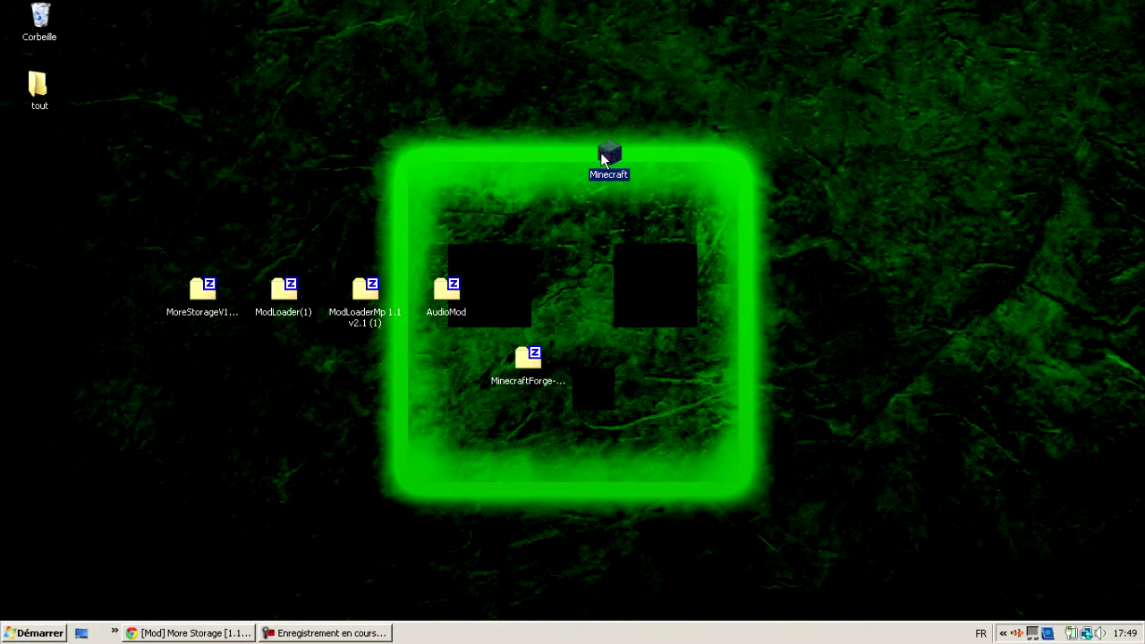
{"action": "double_click", "coordinate": [602, 157]}
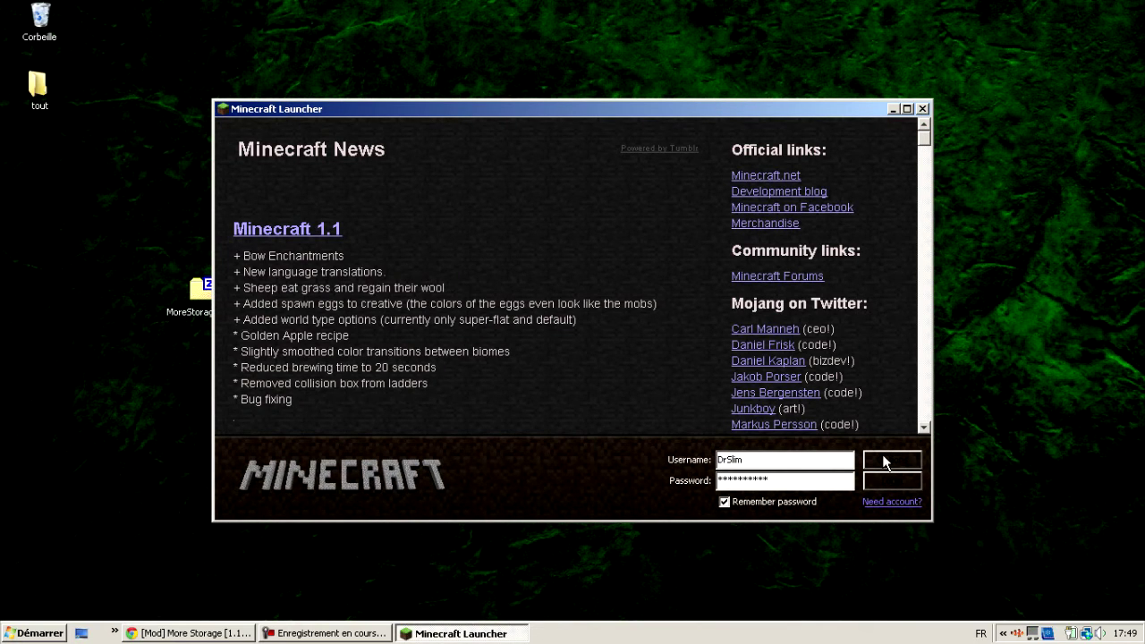
{"action": "left_click", "coordinate": [884, 462]}
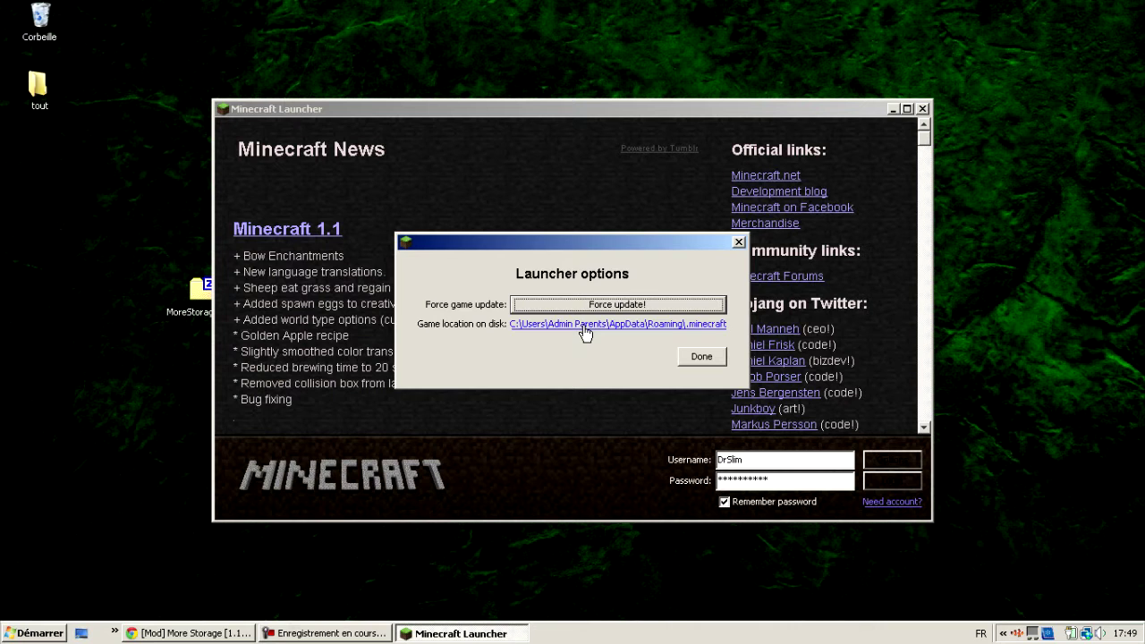
{"action": "left_click", "coordinate": [739, 242]}
{"action": "left_click", "coordinate": [923, 109]}
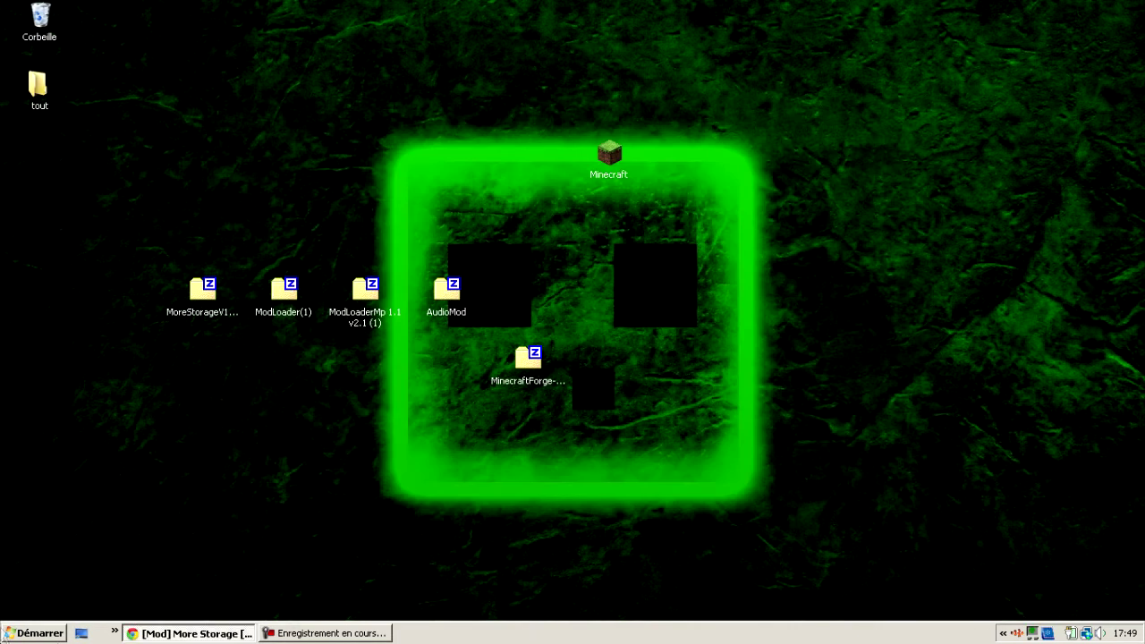
- Open the Roaming application data folder by running %appdata%
{"action": "left_click", "coordinate": [34, 633]}
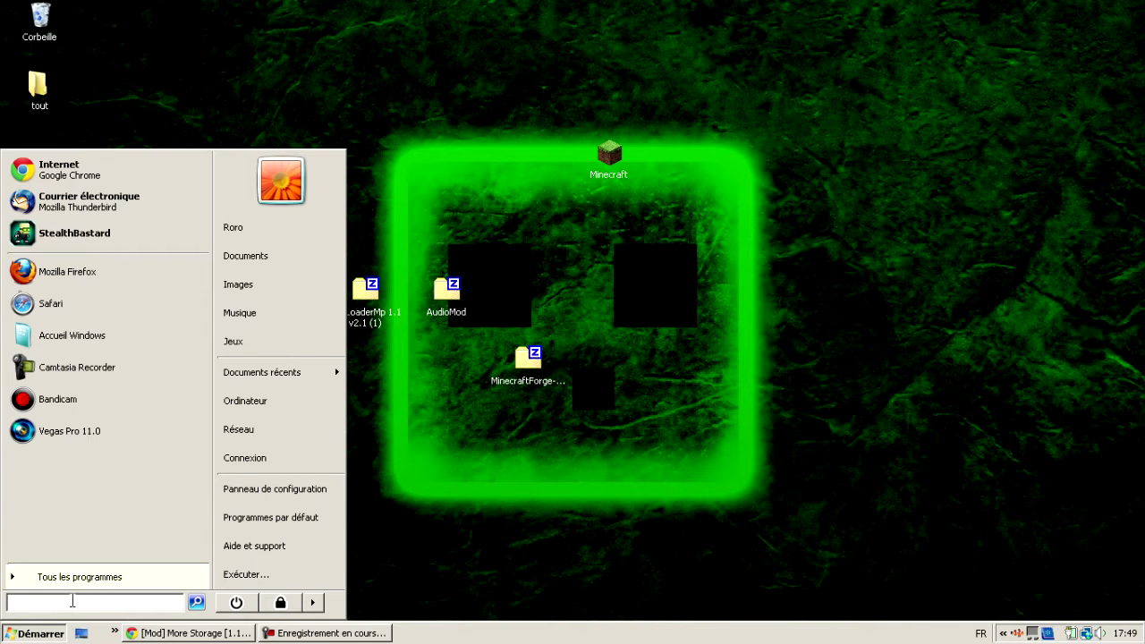
{"action": "type", "text": "%app"}
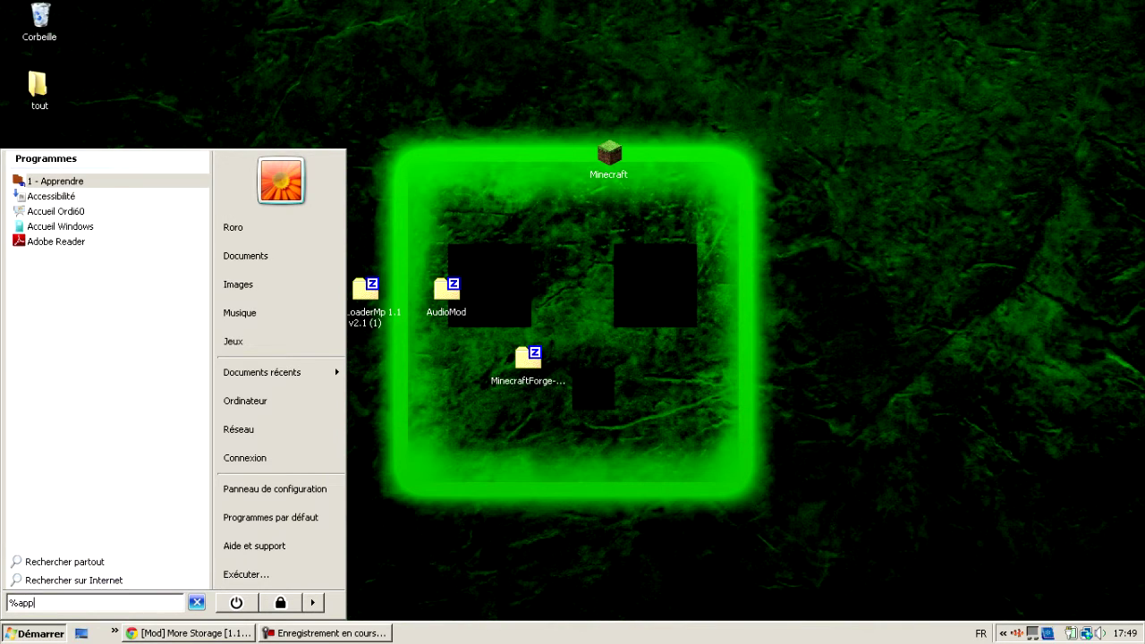
{"action": "type", "text": "data"}
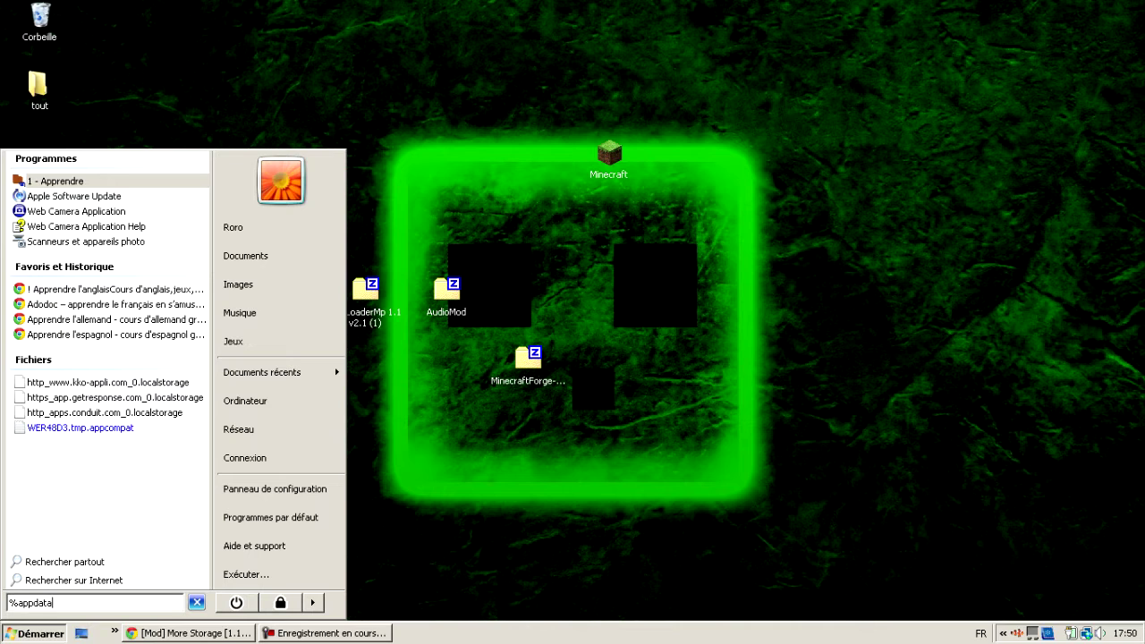
{"action": "type", "text": "%"}
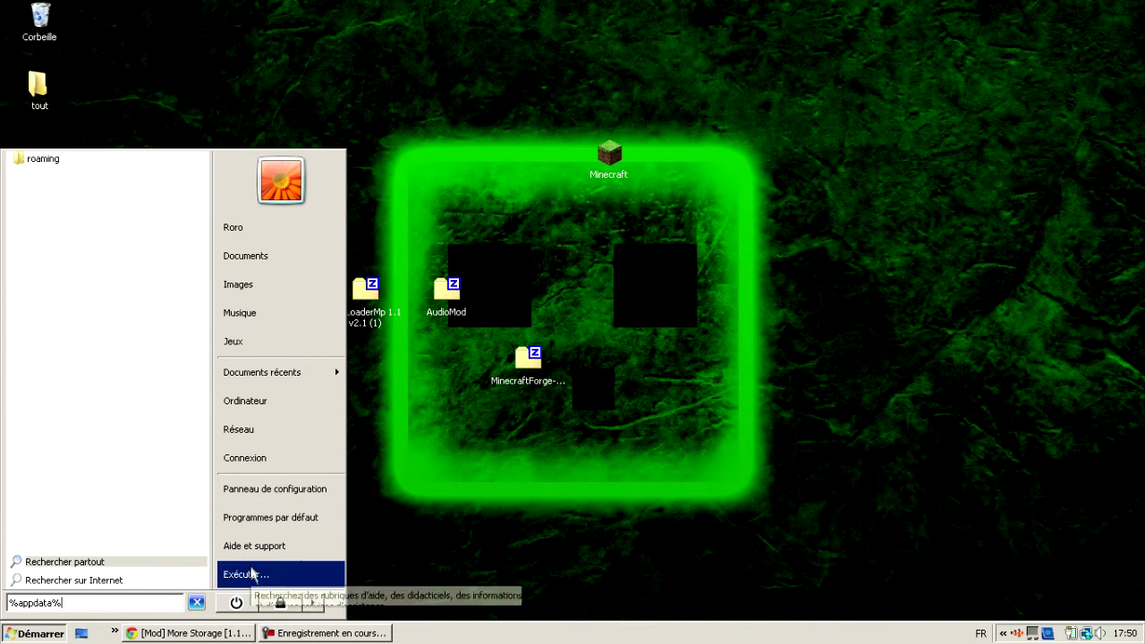
{"action": "left_click", "coordinate": [255, 575]}
{"action": "left_click", "coordinate": [218, 600]}
- Open the bin folder inside .minecraft and open minecraft.jar as an archive in 7-Zip, placing its window clear of the mod archives
{"action": "left_click", "coordinate": [514, 209]}
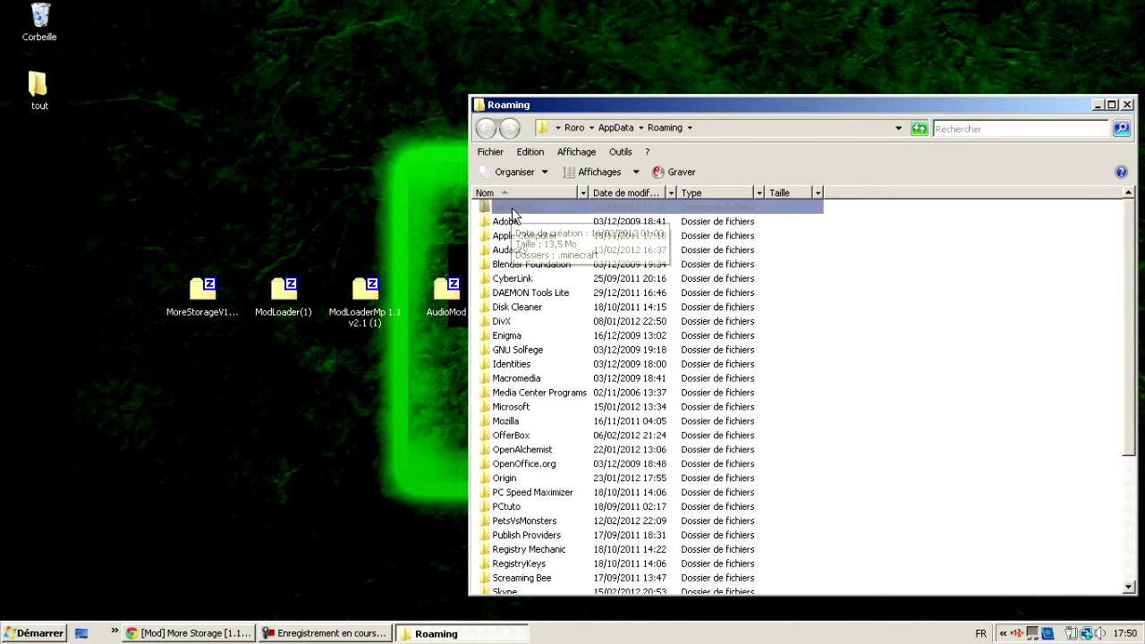
{"action": "double_click", "coordinate": [512, 212]}
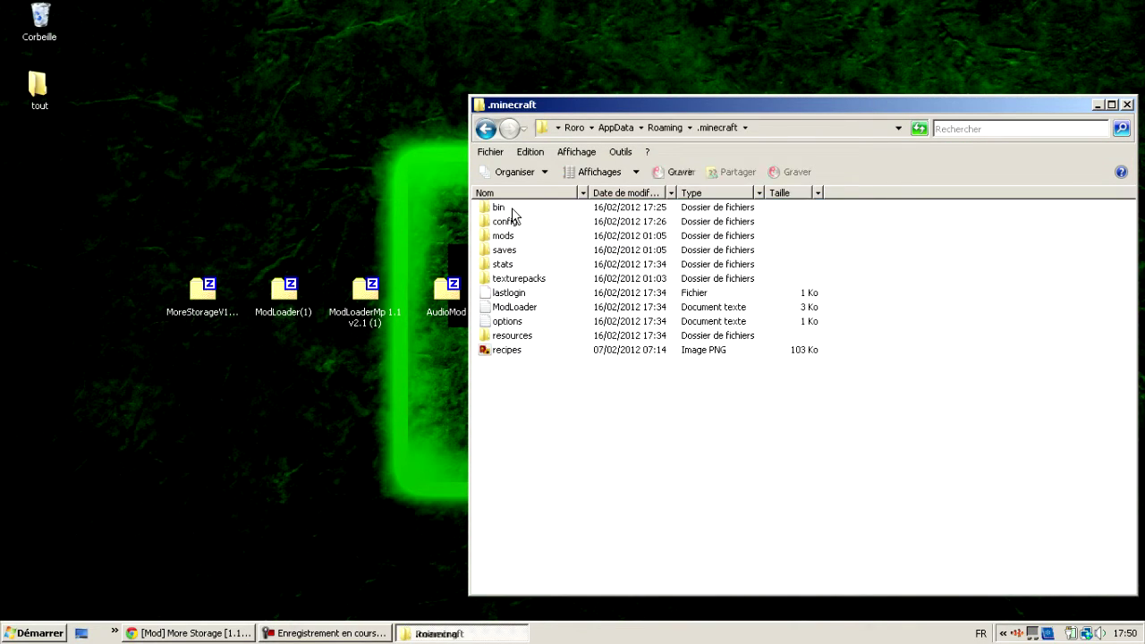
{"action": "double_click", "coordinate": [514, 212]}
{"action": "double_click", "coordinate": [519, 307]}
{"action": "left_click_drag", "start_coordinate": [552, 106], "coordinate": [650, 44]}
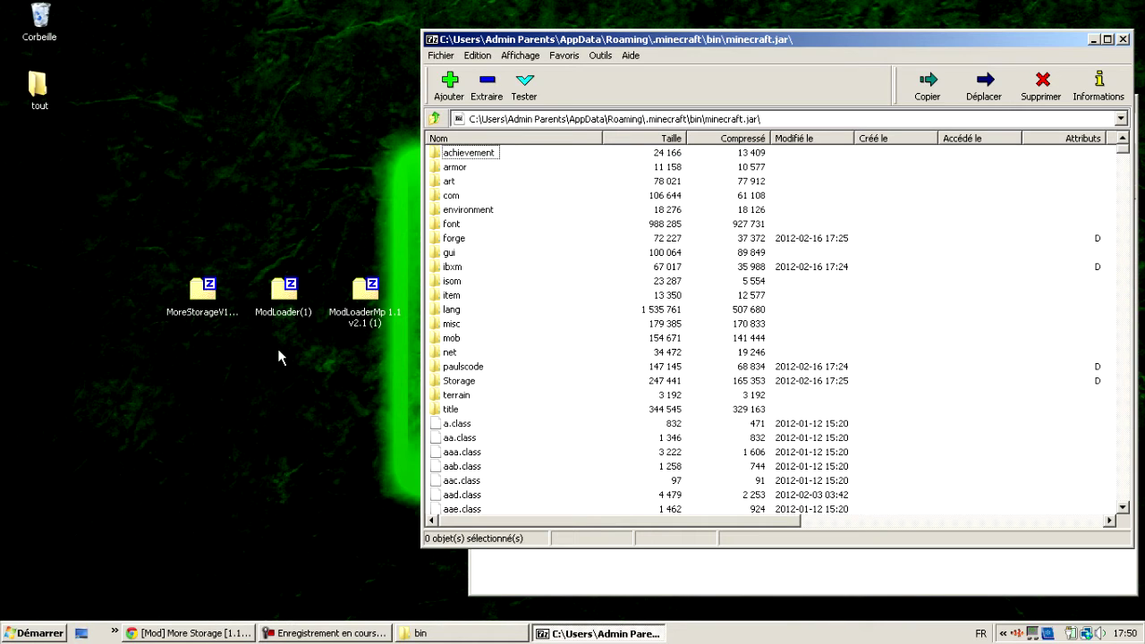
- Copy all files from the ModLoader(1) archive into minecraft.jar, close the archive and set its icon apart on the desktop
{"action": "double_click", "coordinate": [283, 308]}
{"action": "key", "text": "ctrl+a"}
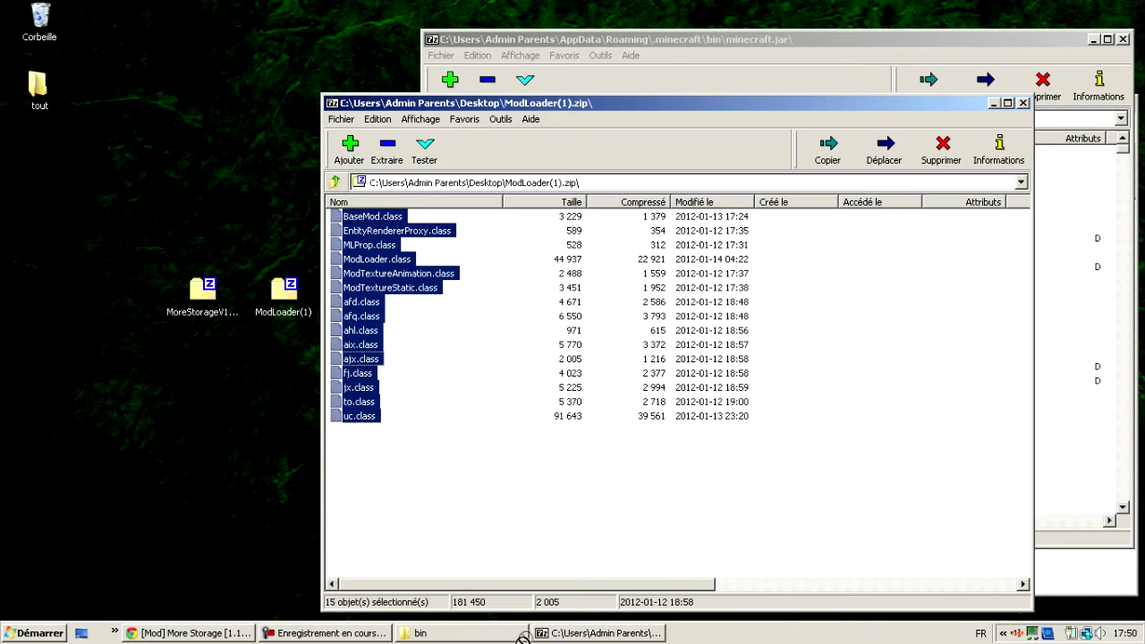
{"action": "left_click_drag", "start_coordinate": [584, 637], "coordinate": [483, 498]}
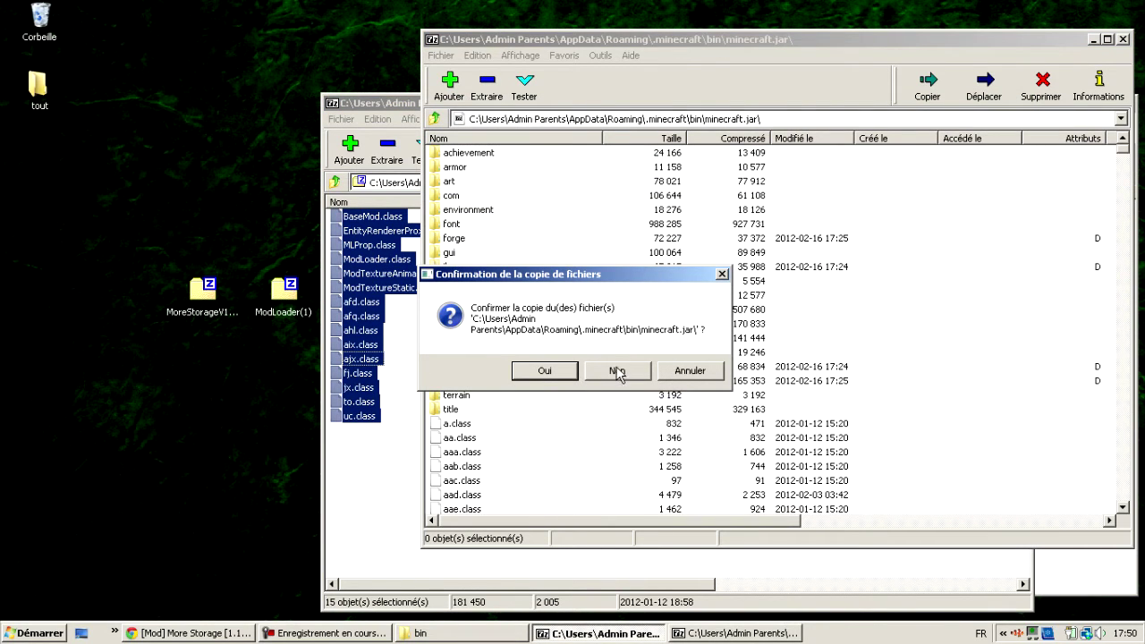
{"action": "left_click", "coordinate": [548, 371]}
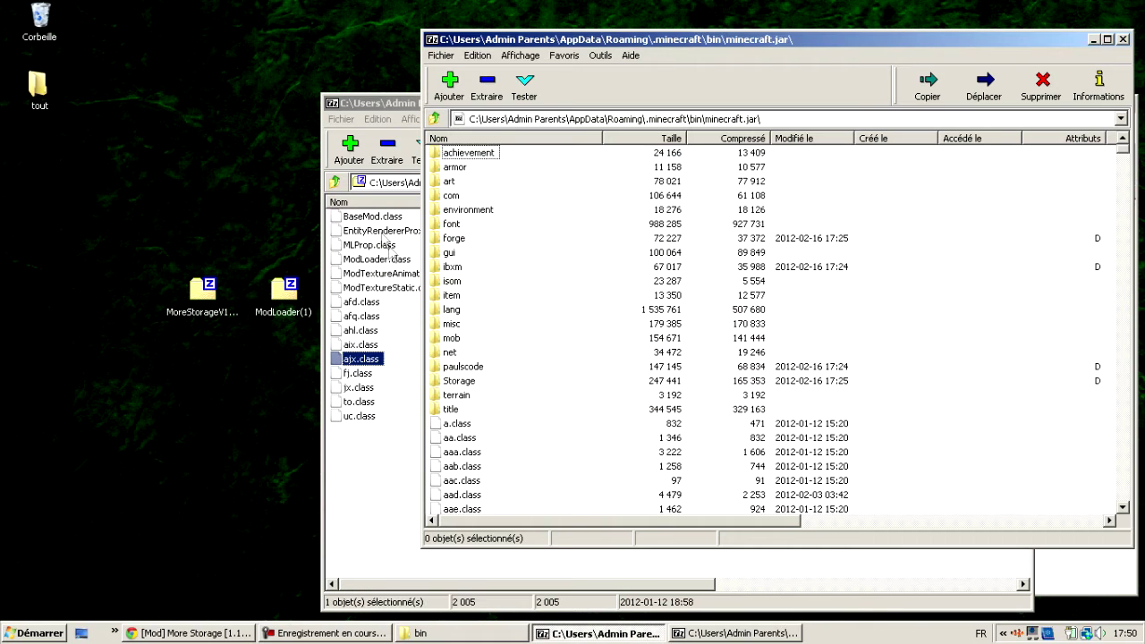
{"action": "left_click", "coordinate": [358, 103]}
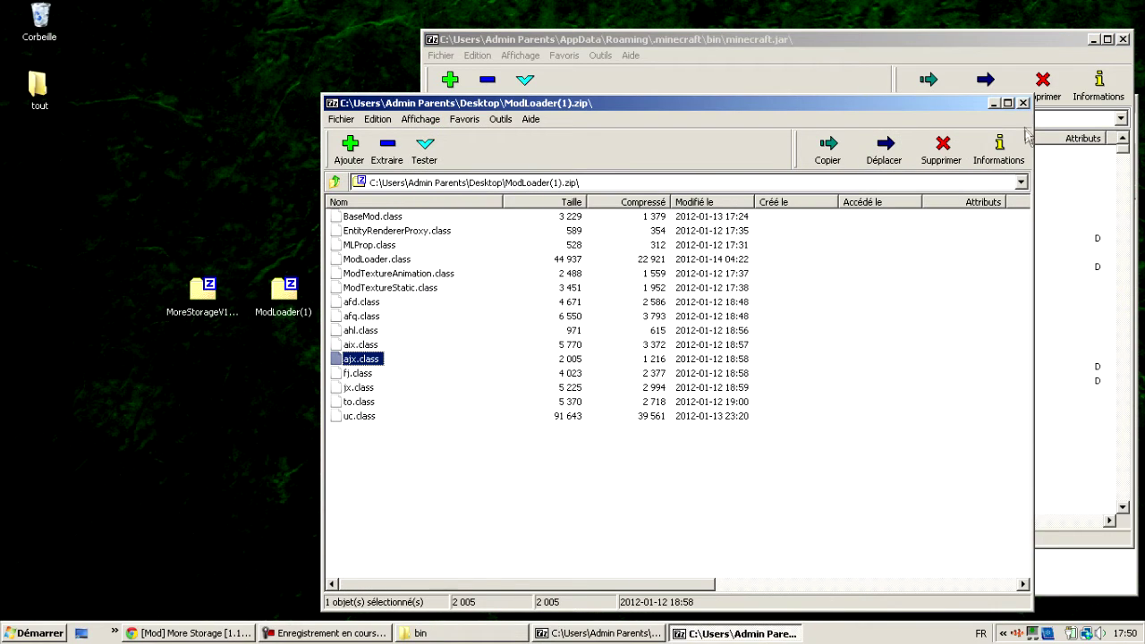
{"action": "left_click", "coordinate": [1023, 104]}
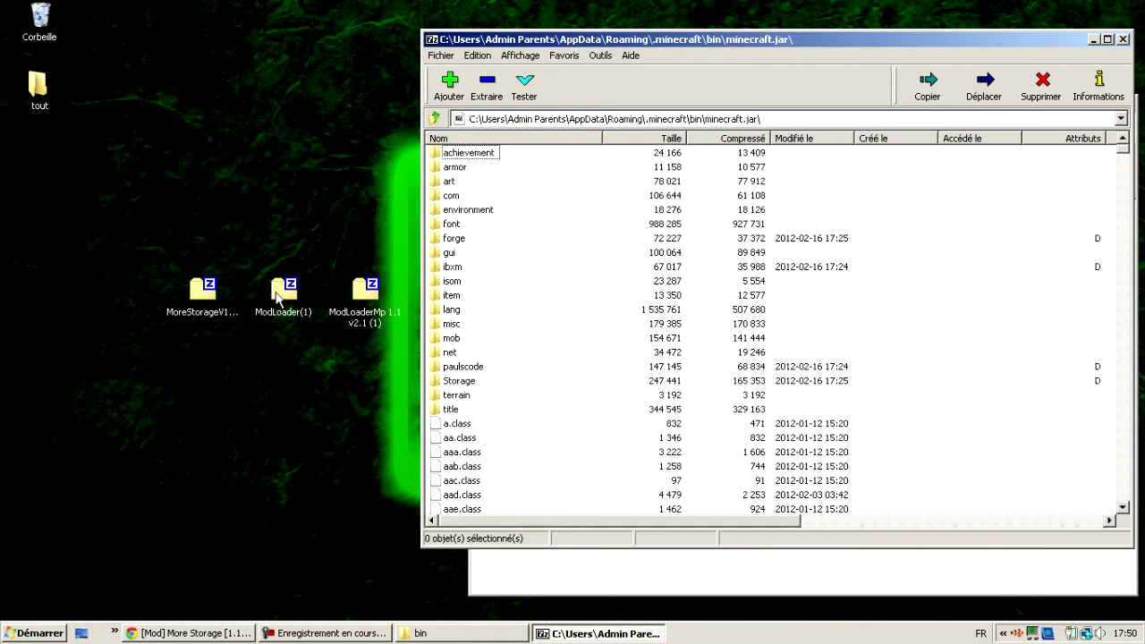
{"action": "left_click_drag", "start_coordinate": [277, 300], "coordinate": [277, 94]}
- Copy all files from the ModLoaderMp 1.1 v2.1 (1) archive into minecraft.jar, close it and place its icon beside ModLoader(1)
{"action": "double_click", "coordinate": [356, 313]}
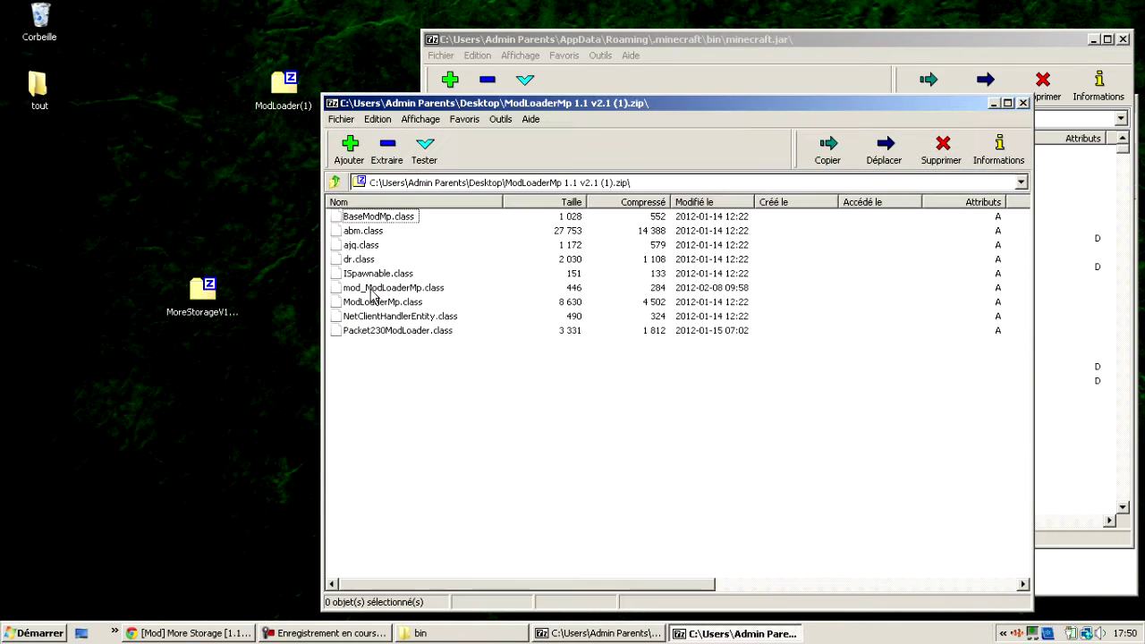
{"action": "key", "text": "ctrl+a"}
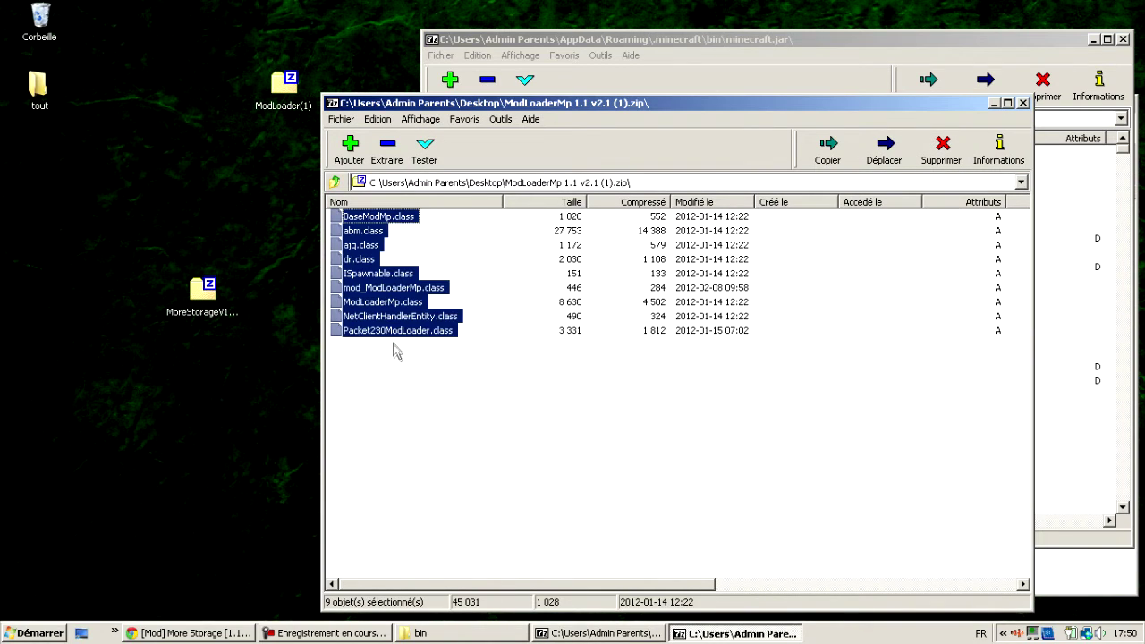
{"action": "left_click_drag", "start_coordinate": [371, 295], "coordinate": [485, 496]}
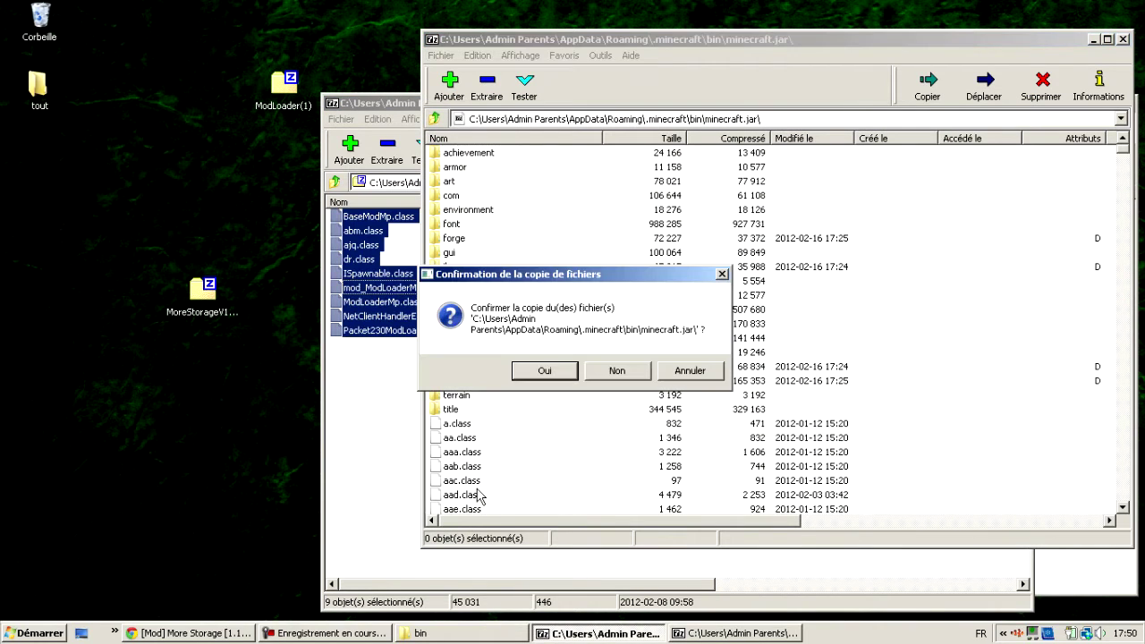
{"action": "left_click", "coordinate": [537, 370]}
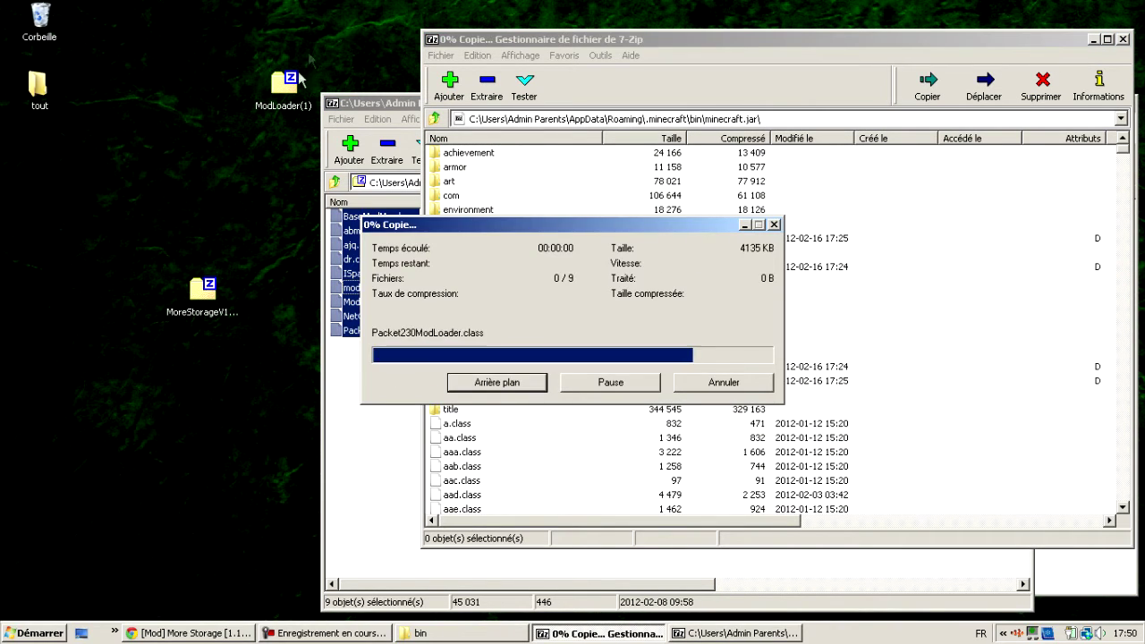
{"action": "left_click", "coordinate": [384, 287]}
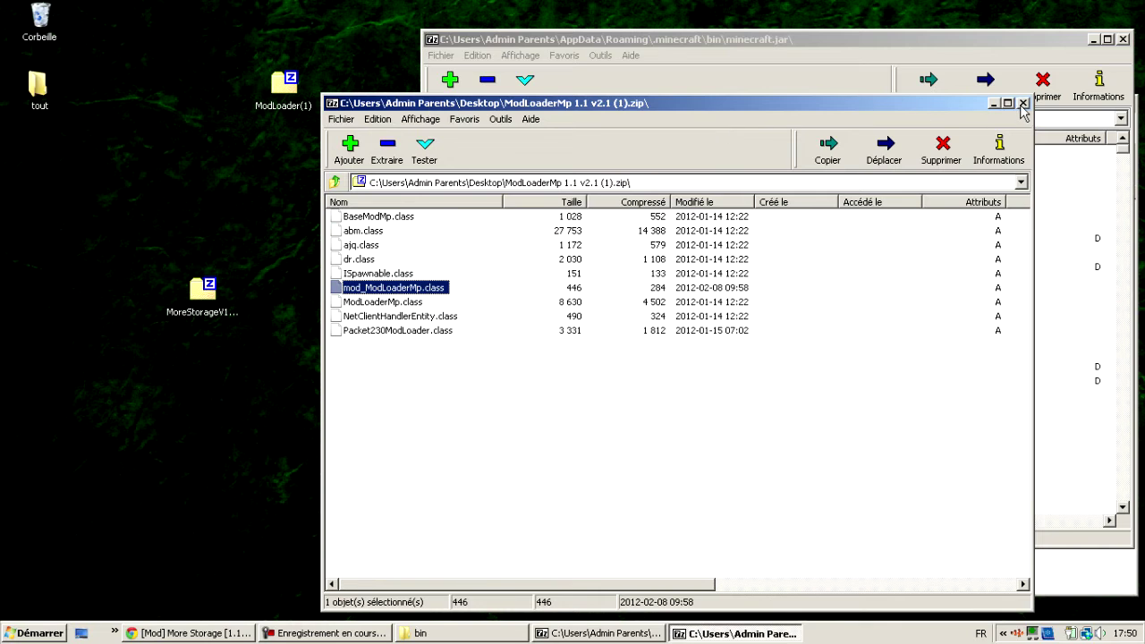
{"action": "left_click", "coordinate": [1023, 103]}
{"action": "left_click_drag", "start_coordinate": [368, 299], "coordinate": [367, 99]}
- Move the minecraft.jar and bin windows aside and line up the AudioMod and MinecraftForge archives beside MoreStorage on the desktop
{"action": "left_click_drag", "start_coordinate": [468, 45], "coordinate": [682, 48]}
{"action": "left_click_drag", "start_coordinate": [452, 286], "coordinate": [288, 285]}
{"action": "left_click_drag", "start_coordinate": [557, 119], "coordinate": [824, 83]}
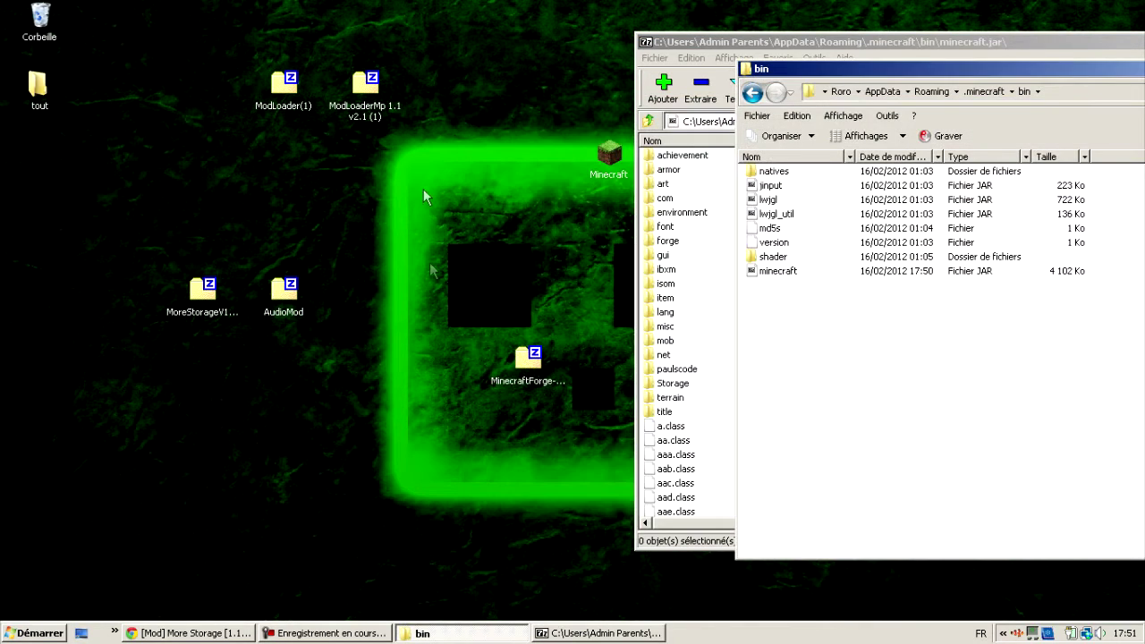
{"action": "left_click_drag", "start_coordinate": [528, 365], "coordinate": [362, 304]}
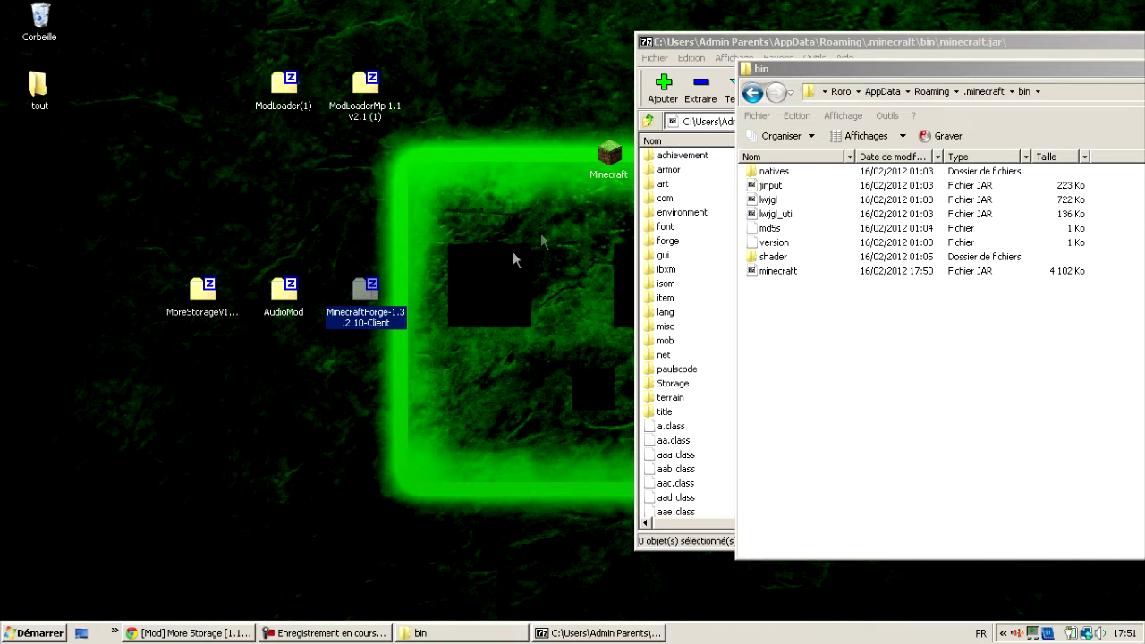
- Copy ibxm, paulscode and rg.class from the AudioMod archive into minecraft.jar, close it and place its icon beside ModLoader(1)
{"action": "double_click", "coordinate": [279, 298]}
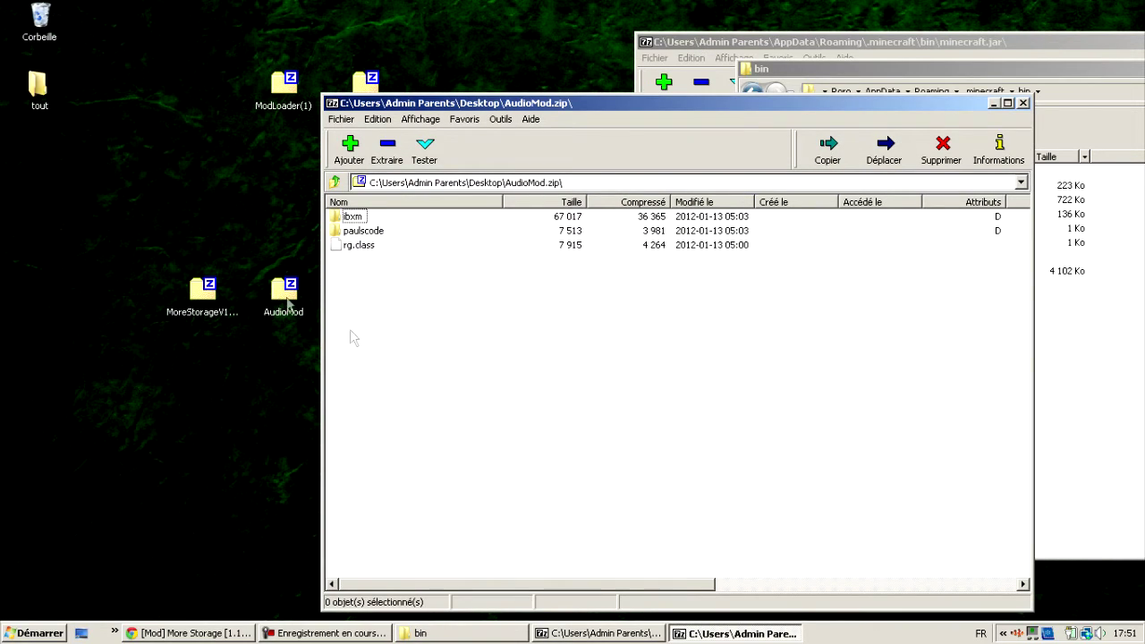
{"action": "key", "text": "ctrl+a"}
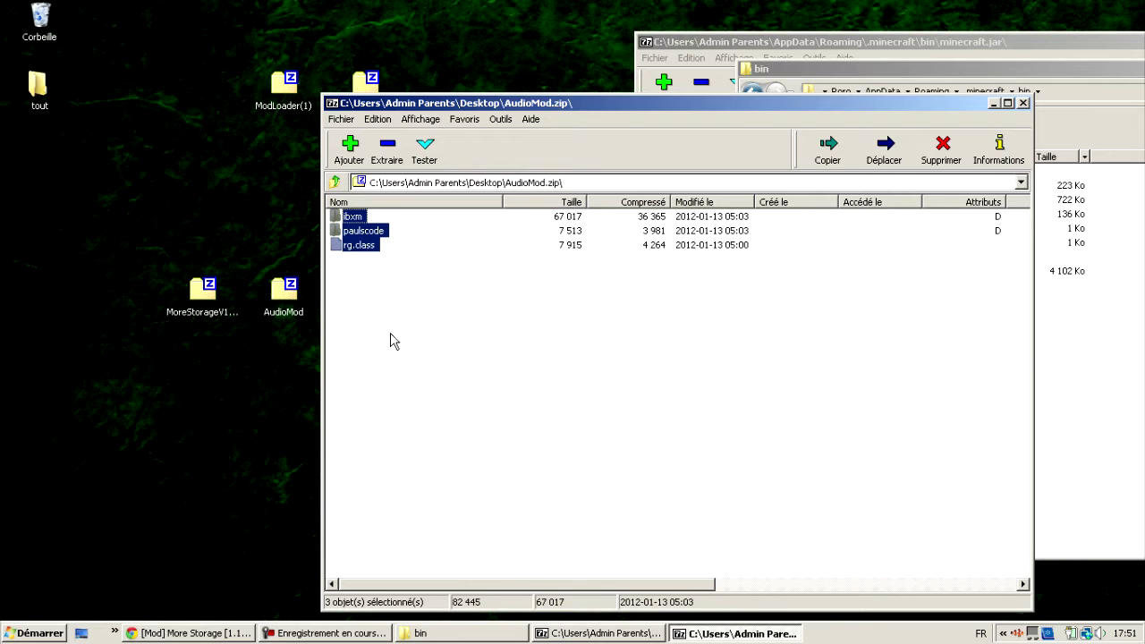
{"action": "left_click_drag", "start_coordinate": [356, 234], "coordinate": [679, 499]}
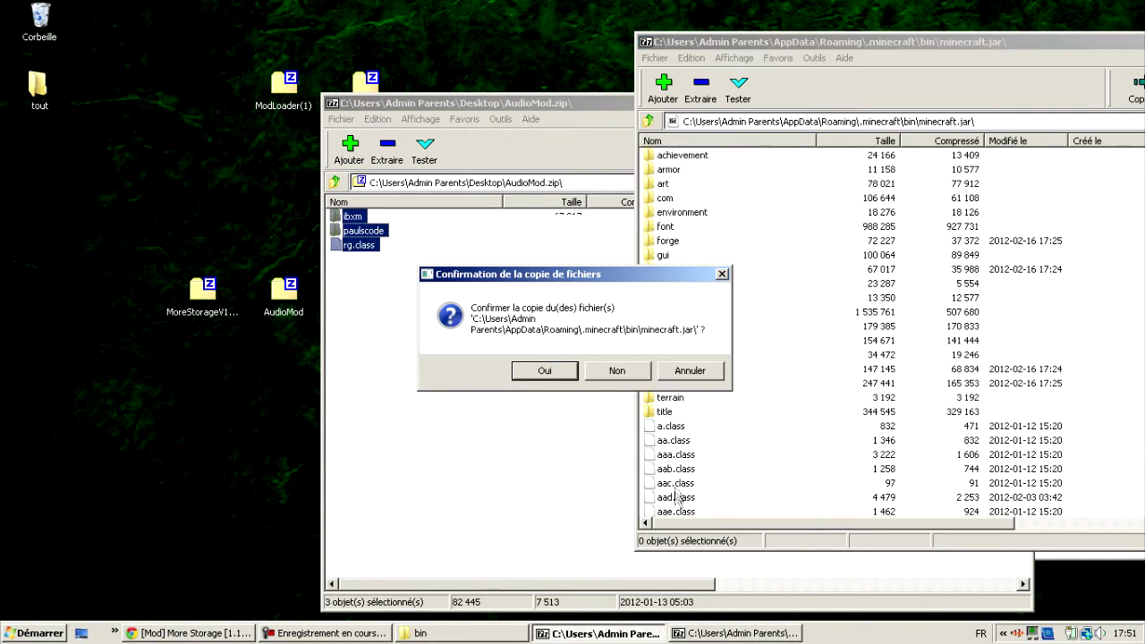
{"action": "left_click", "coordinate": [544, 371]}
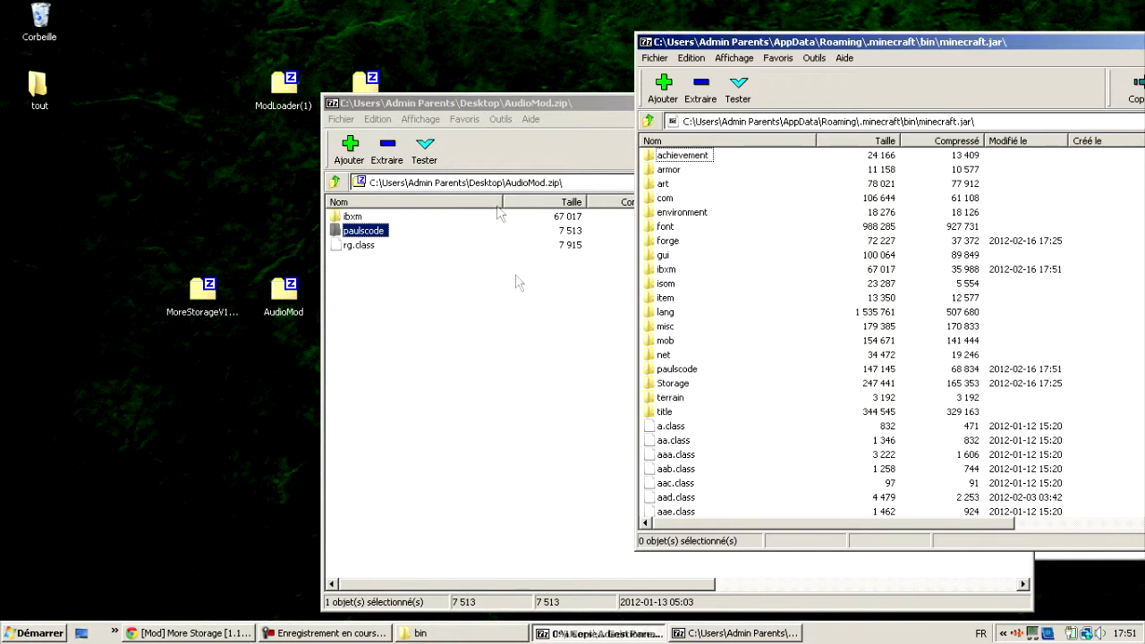
{"action": "left_click", "coordinate": [491, 105]}
{"action": "left_click", "coordinate": [1021, 105]}
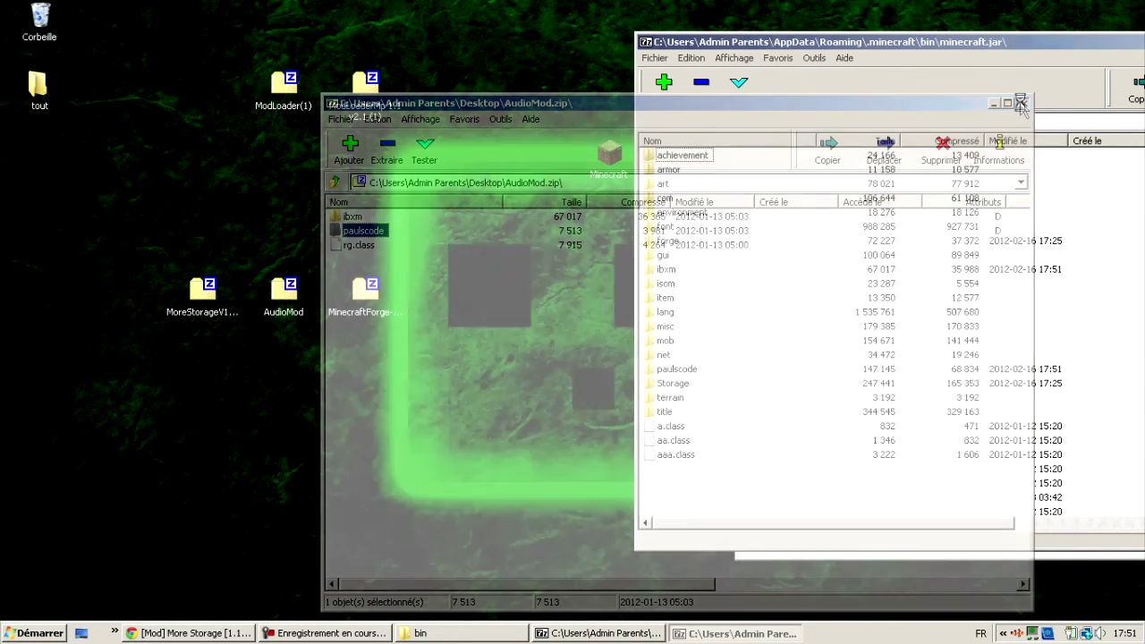
{"action": "left_click_drag", "start_coordinate": [298, 305], "coordinate": [217, 105]}
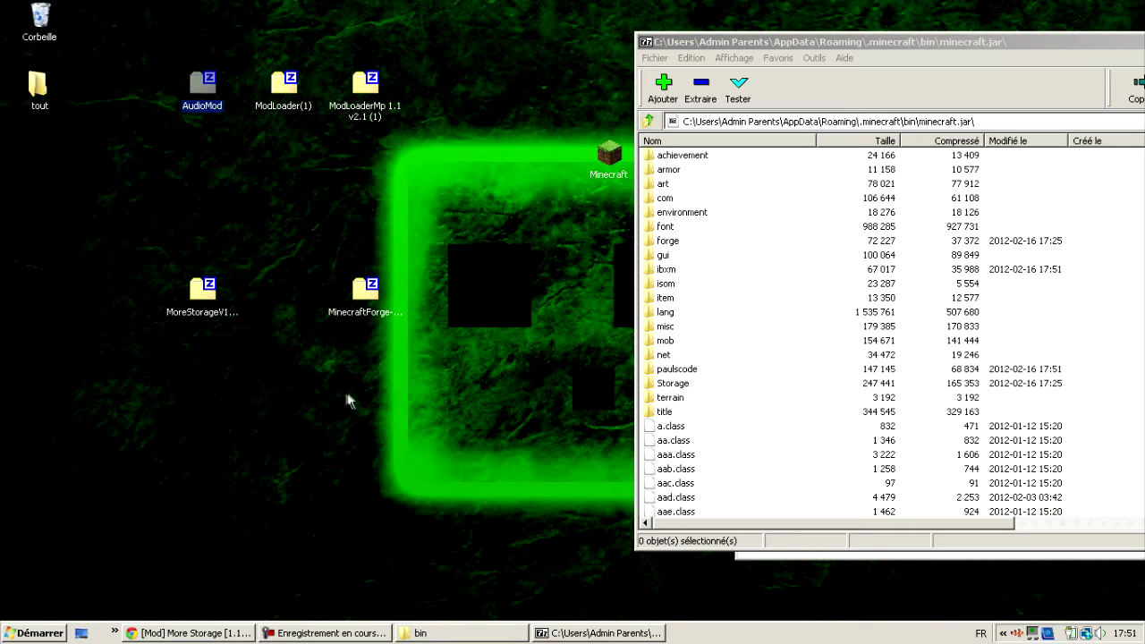
- Copy everything except minecraftforge_credits.txt from the MinecraftForge archive into minecraft.jar, close the archive and place its icon beside ModLoaderMp
{"action": "double_click", "coordinate": [362, 298]}
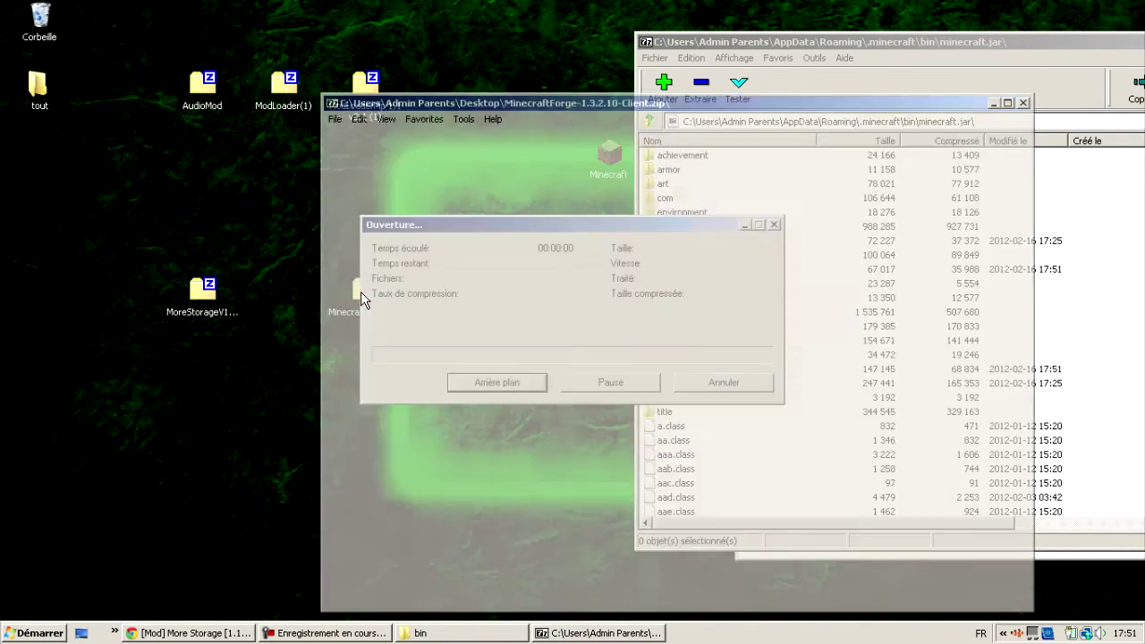
{"action": "key", "text": "ctrl+a"}
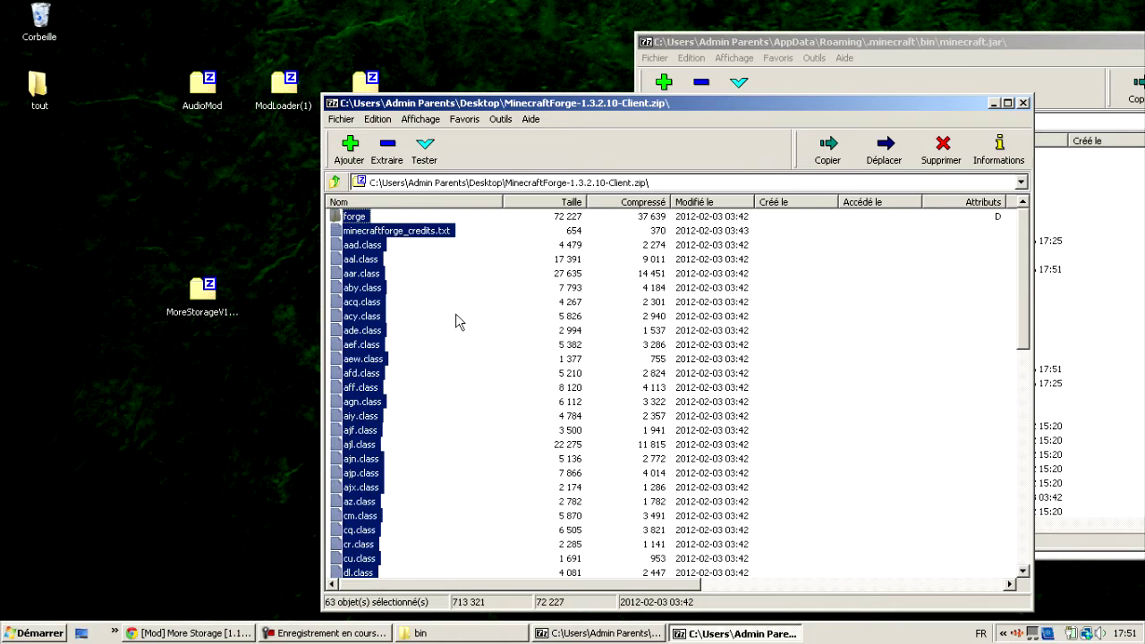
{"action": "left_click", "coordinate": [392, 235], "text": "ctrl"}
{"action": "left_click_drag", "start_coordinate": [356, 316], "coordinate": [707, 507]}
{"action": "left_click", "coordinate": [543, 367]}
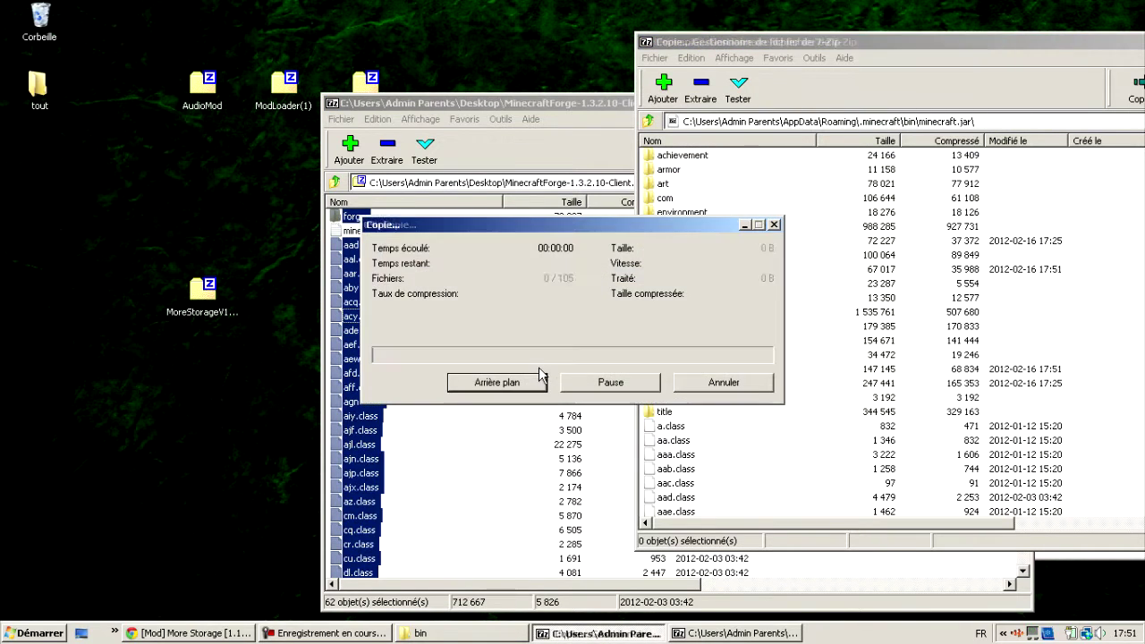
{"action": "left_click", "coordinate": [516, 103]}
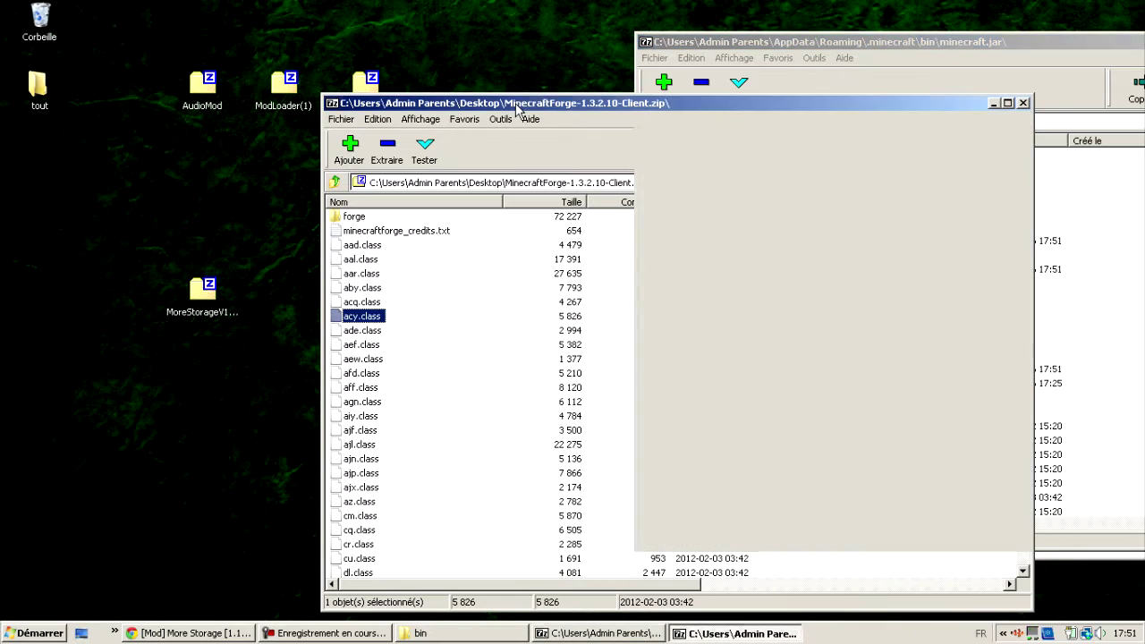
{"action": "left_click", "coordinate": [1024, 103]}
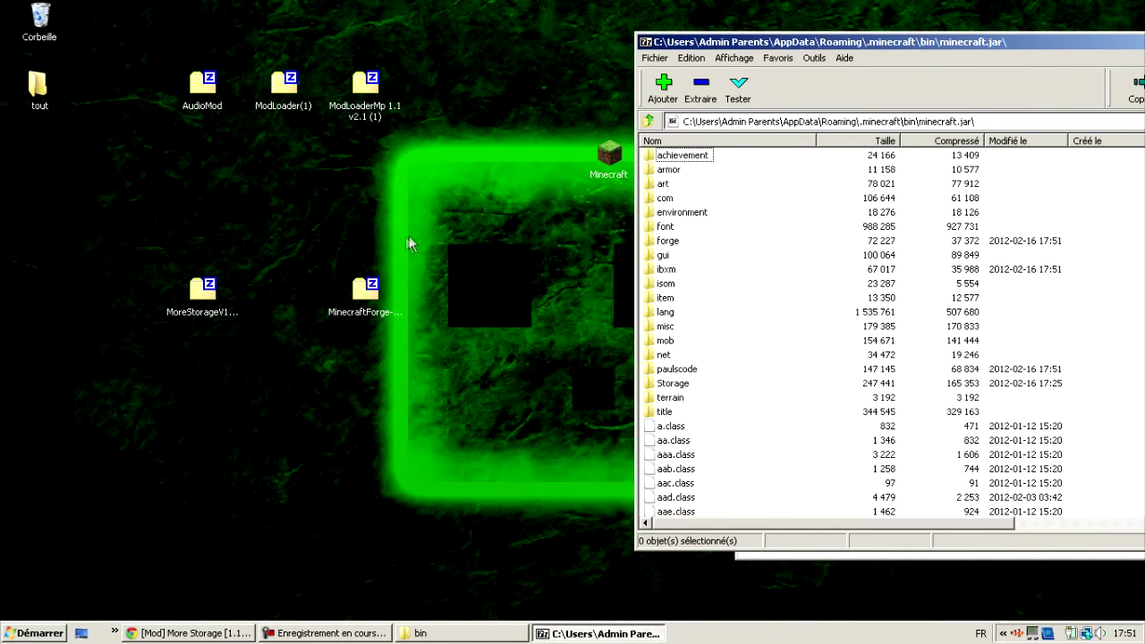
{"action": "left_click_drag", "start_coordinate": [367, 308], "coordinate": [450, 107]}
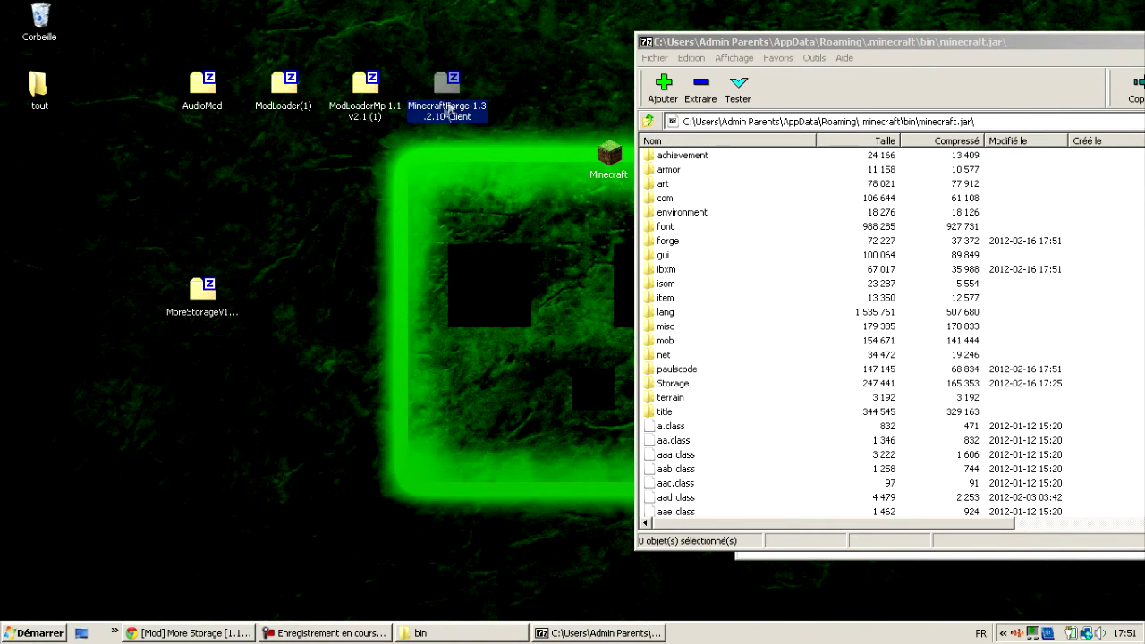
- Copy the Storage folder and mod_MoreStorage.class from MoreStorageClientV1.4.1.zip, inside the MoreStorage archive, into minecraft.jar and close minecraft.jar
{"action": "double_click", "coordinate": [209, 292]}
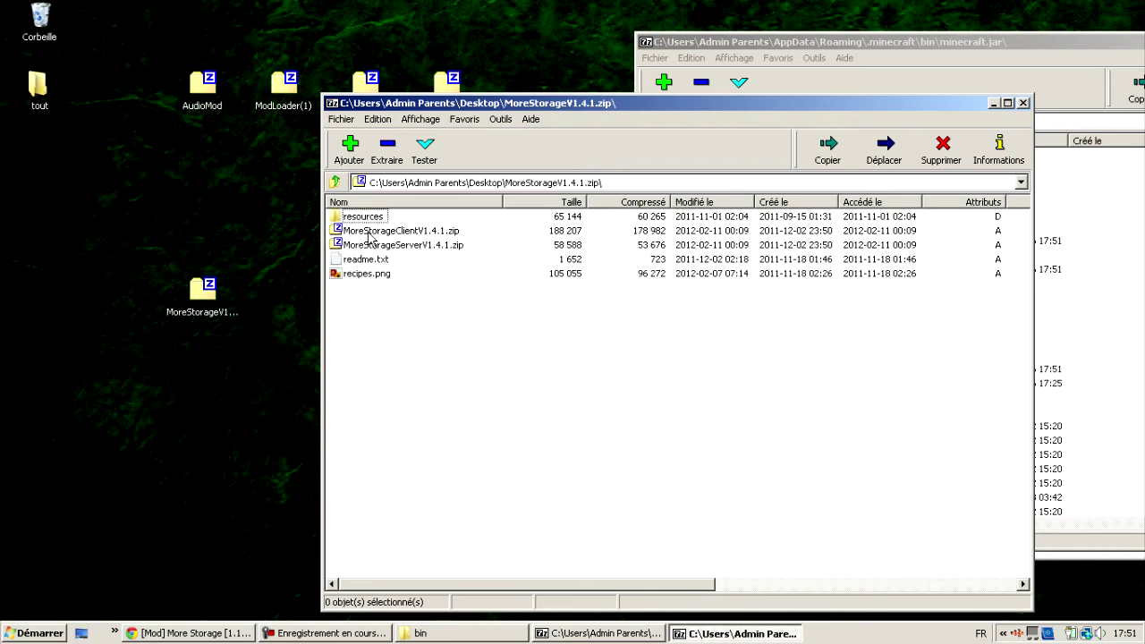
{"action": "double_click", "coordinate": [370, 232]}
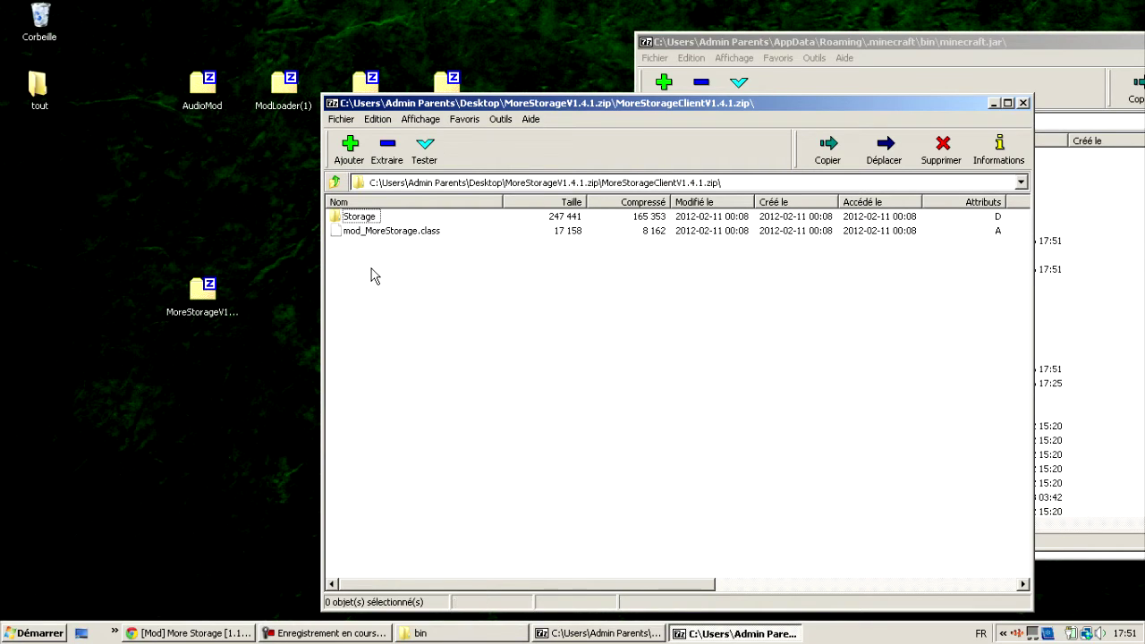
{"action": "key", "text": "ctrl+a"}
{"action": "left_click_drag", "start_coordinate": [374, 231], "coordinate": [1067, 498]}
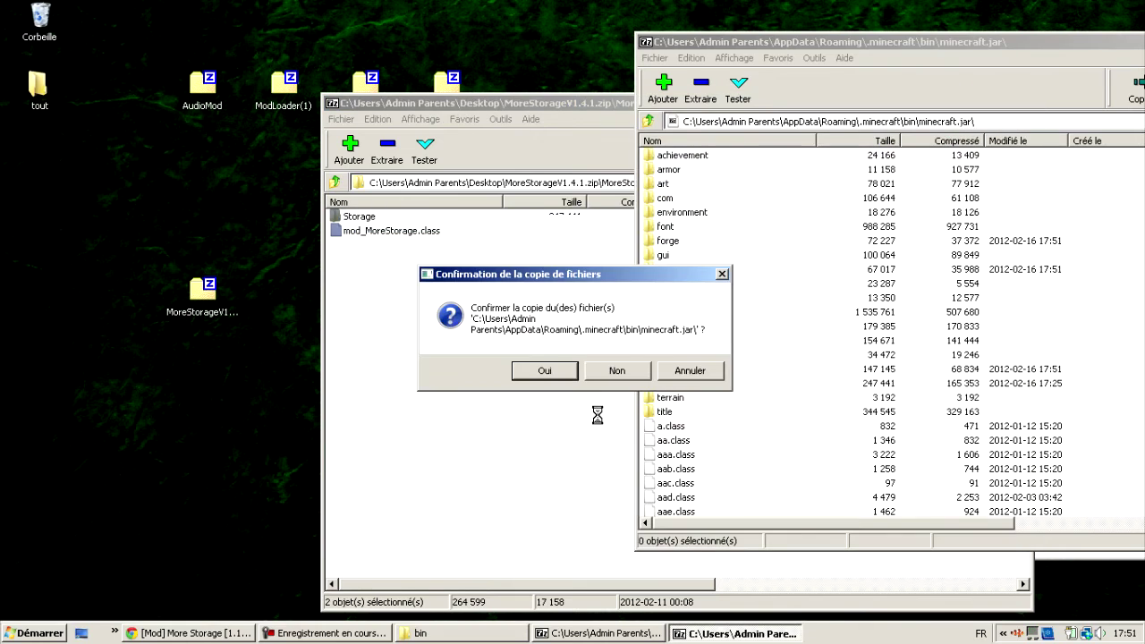
{"action": "left_click", "coordinate": [541, 370]}
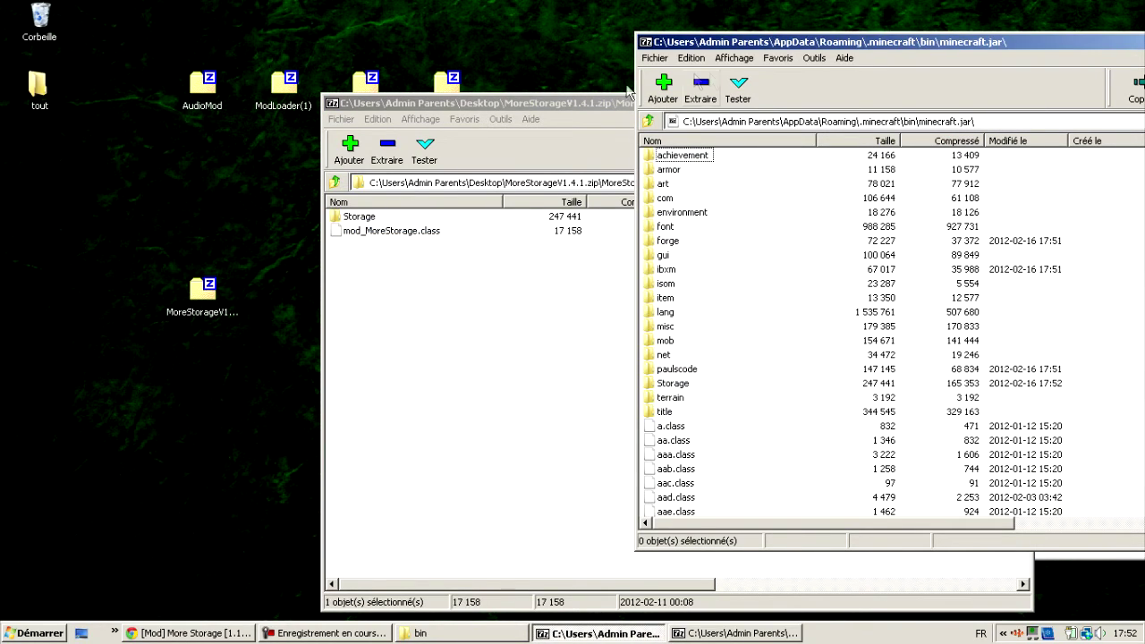
{"action": "left_click_drag", "start_coordinate": [801, 42], "coordinate": [471, 166]}
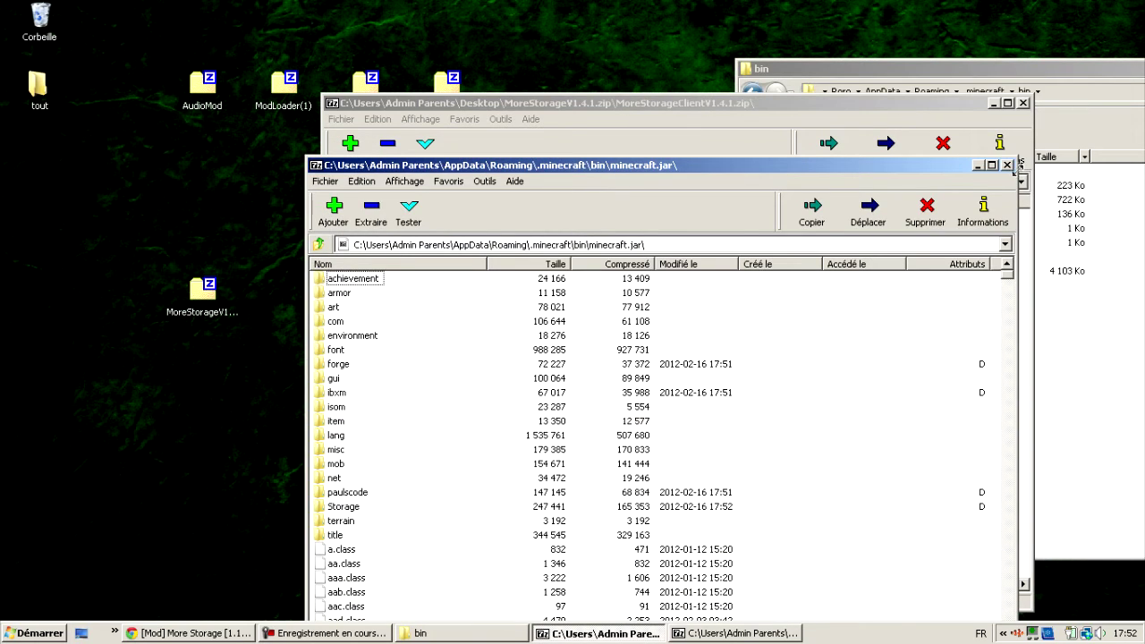
{"action": "left_click", "coordinate": [1008, 164]}
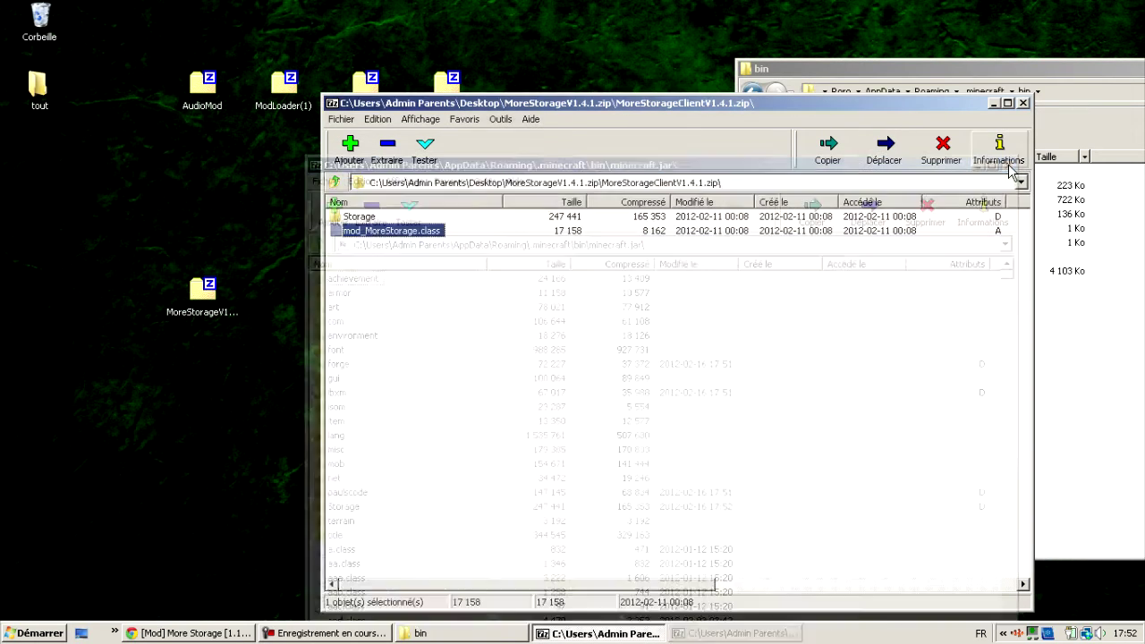
- Select the resources folder and recipes.png in MoreStorageV1.4.1.zip and go from the bin folder up to .minecraft
{"action": "left_click", "coordinate": [335, 184]}
{"action": "left_click", "coordinate": [357, 218]}
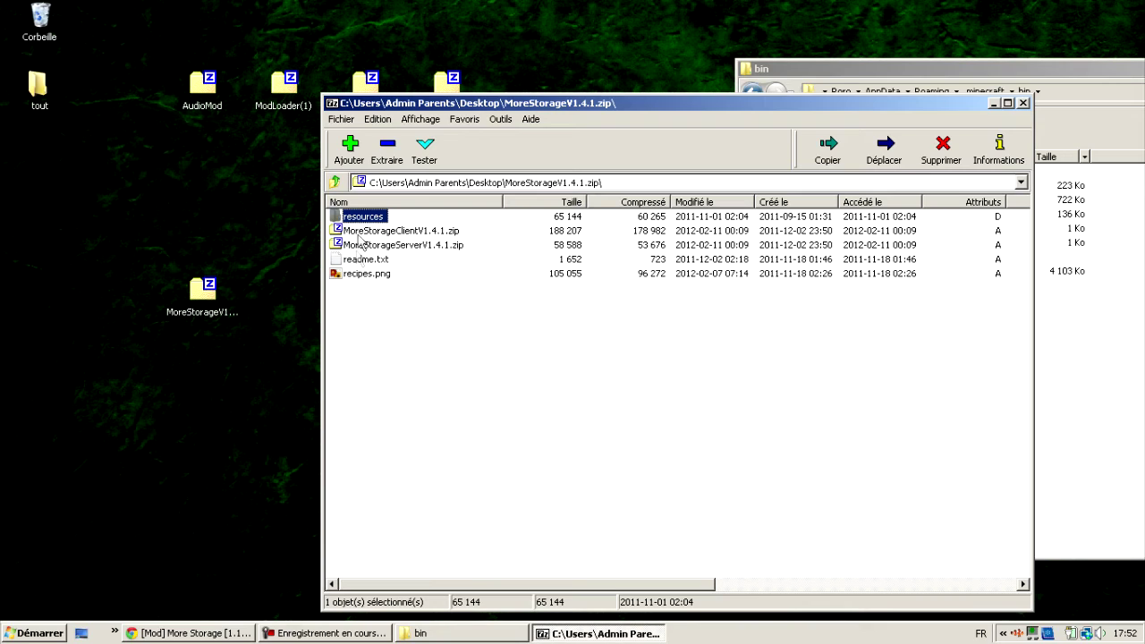
{"action": "left_click", "coordinate": [364, 274], "text": "ctrl"}
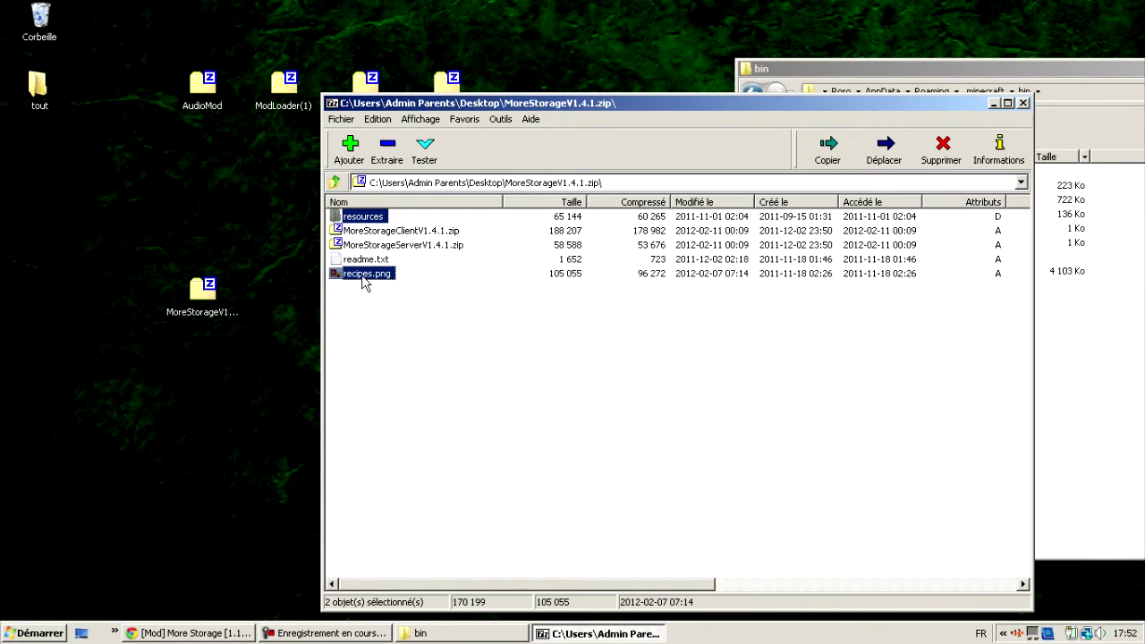
{"action": "left_click_drag", "start_coordinate": [364, 220], "coordinate": [1062, 347]}
{"action": "left_click_drag", "start_coordinate": [804, 74], "coordinate": [642, 118]}
{"action": "left_click", "coordinate": [823, 135]}
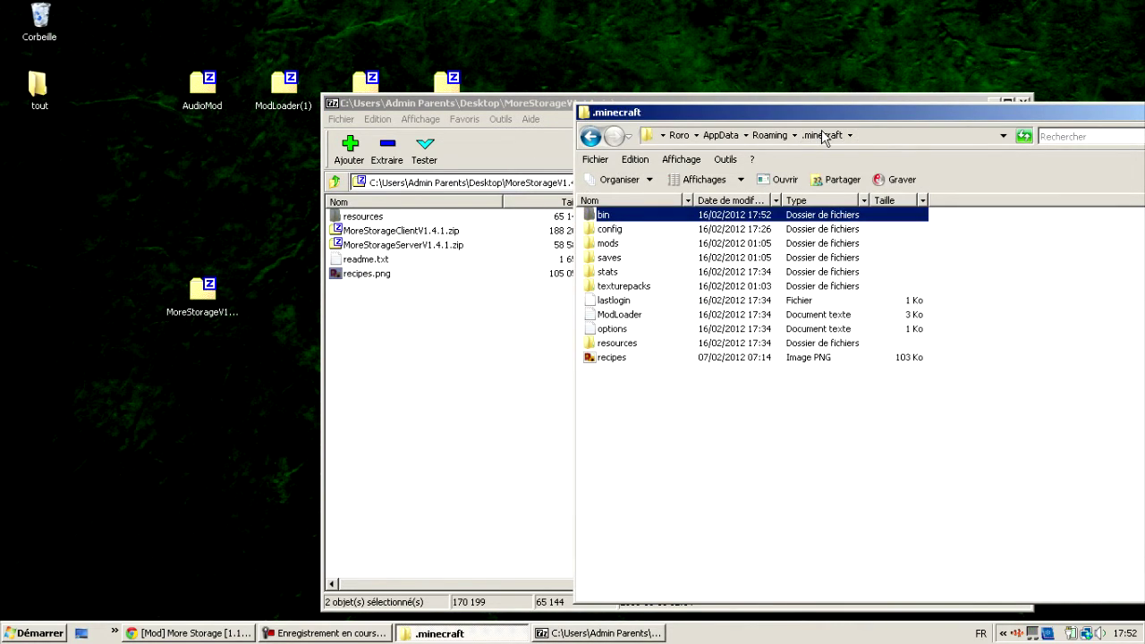
- Copy resources and recipes.png into the .minecraft folder, merging the existing resources folder and replacing all files with the same name
{"action": "left_click", "coordinate": [365, 283]}
{"action": "left_click_drag", "start_coordinate": [885, 502], "coordinate": [1072, 517]}
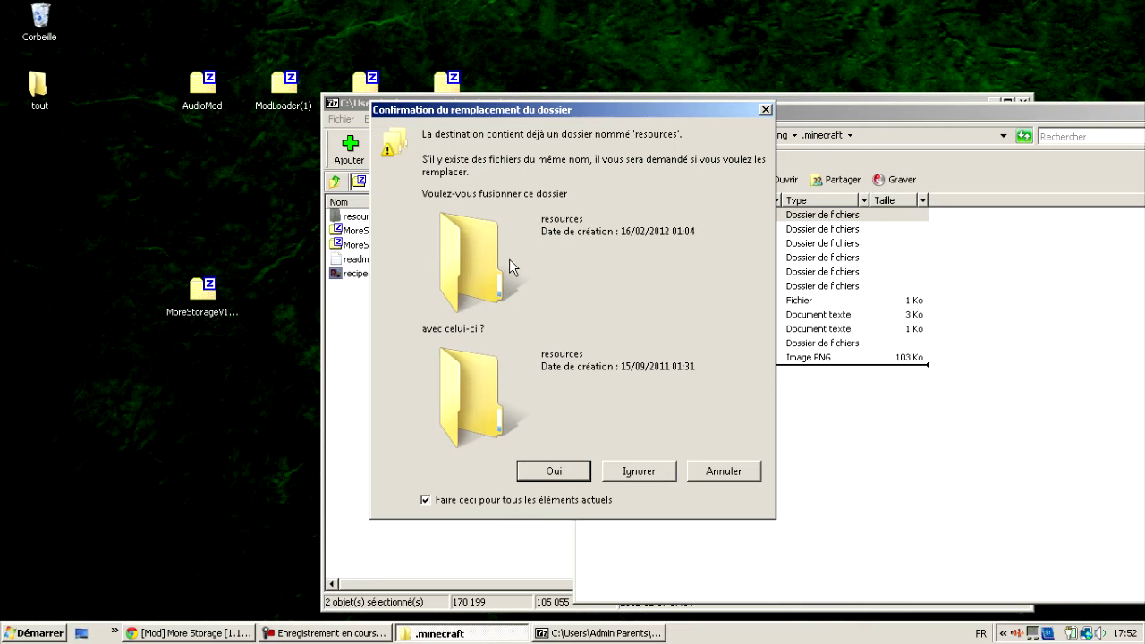
{"action": "left_click", "coordinate": [552, 472]}
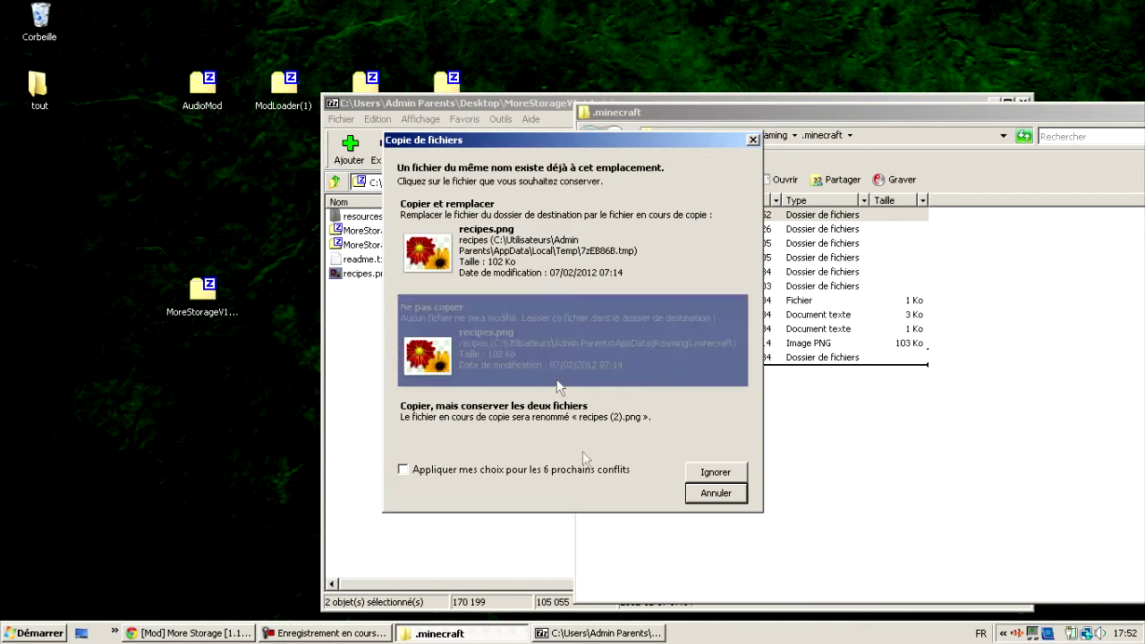
{"action": "left_click", "coordinate": [467, 278]}
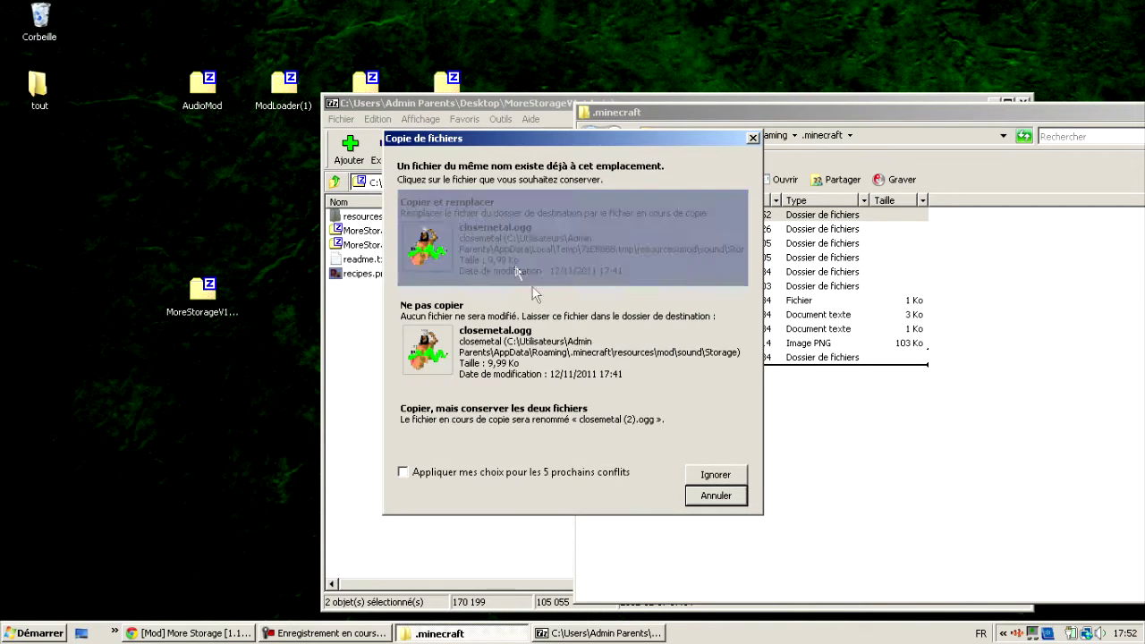
{"action": "left_click", "coordinate": [404, 472]}
{"action": "left_click", "coordinate": [483, 288]}
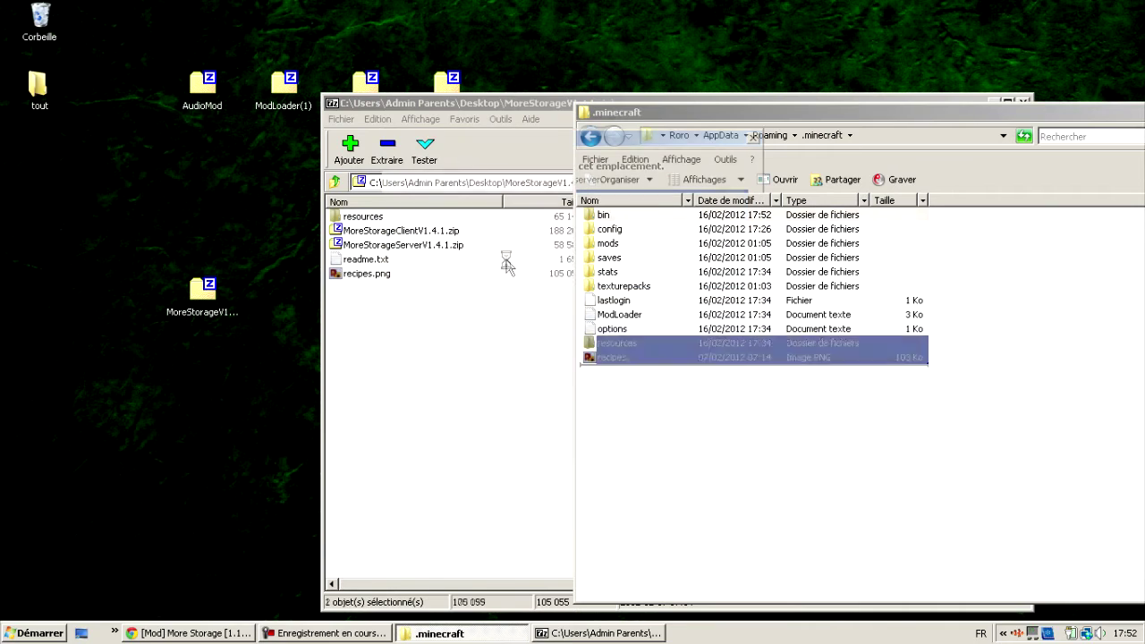
{"action": "left_click", "coordinate": [659, 439]}
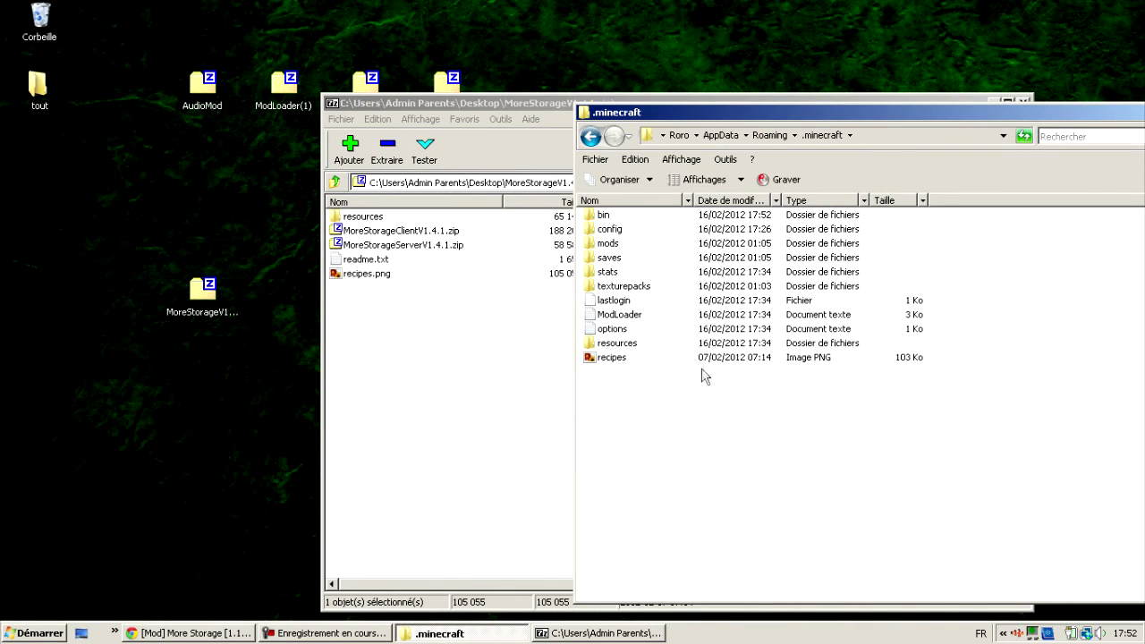
- Close the MoreStorage archive and the .minecraft folder window
{"action": "left_click", "coordinate": [1026, 104]}
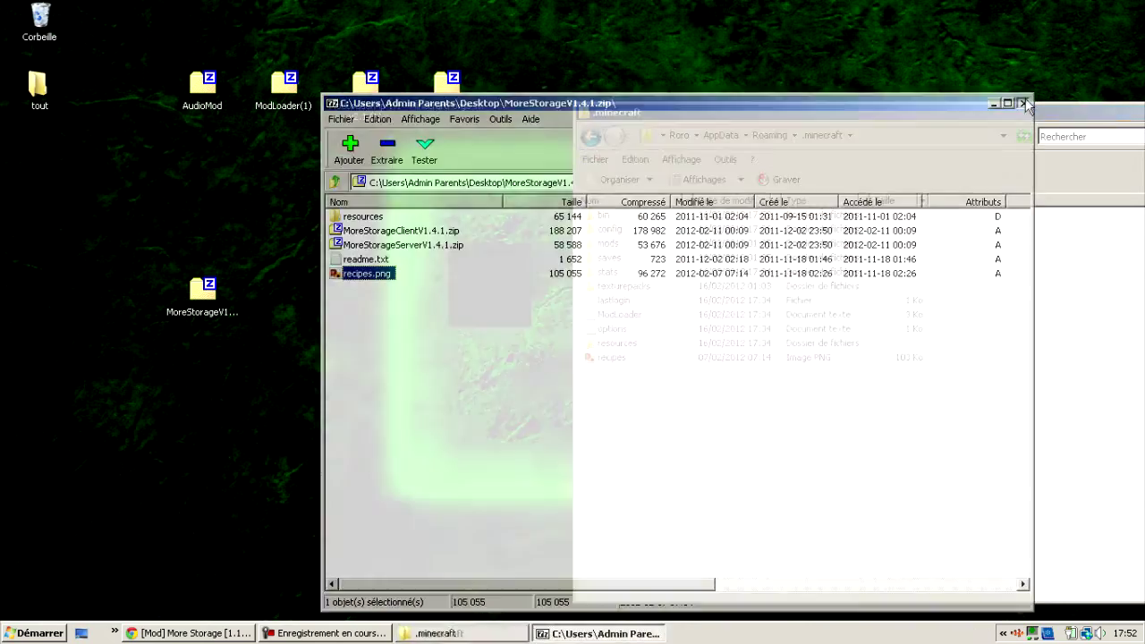
{"action": "left_click_drag", "start_coordinate": [1026, 110], "coordinate": [775, 215]}
{"action": "left_click", "coordinate": [787, 208]}
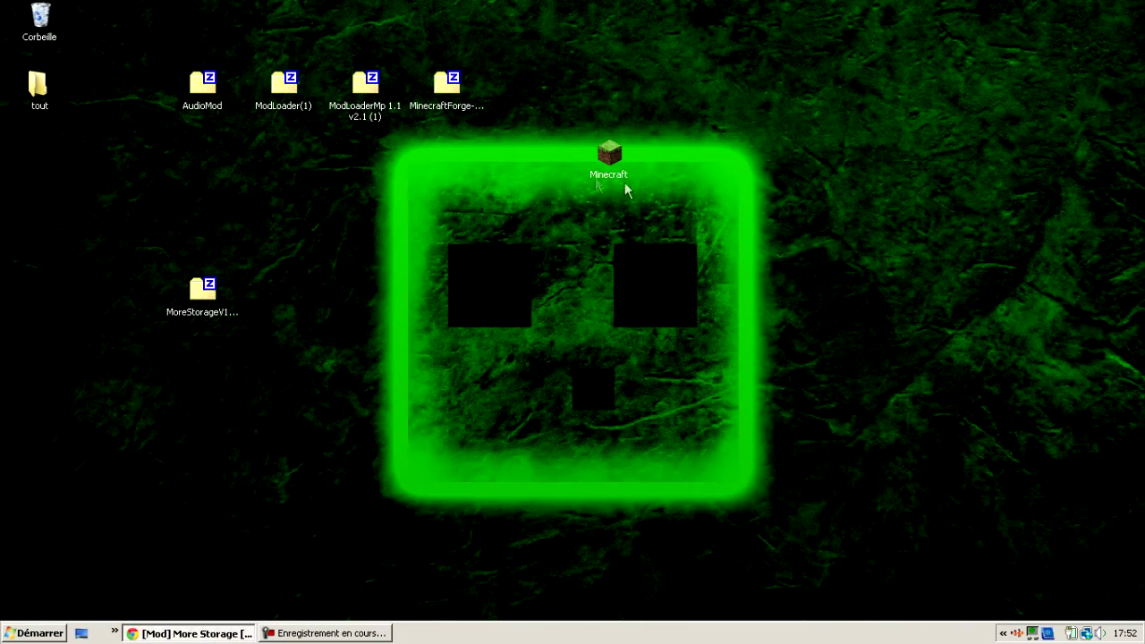
- Launch Minecraft from the desktop, log in with the saved account to check that the title screen loads, and quit the game
{"action": "double_click", "coordinate": [603, 170]}
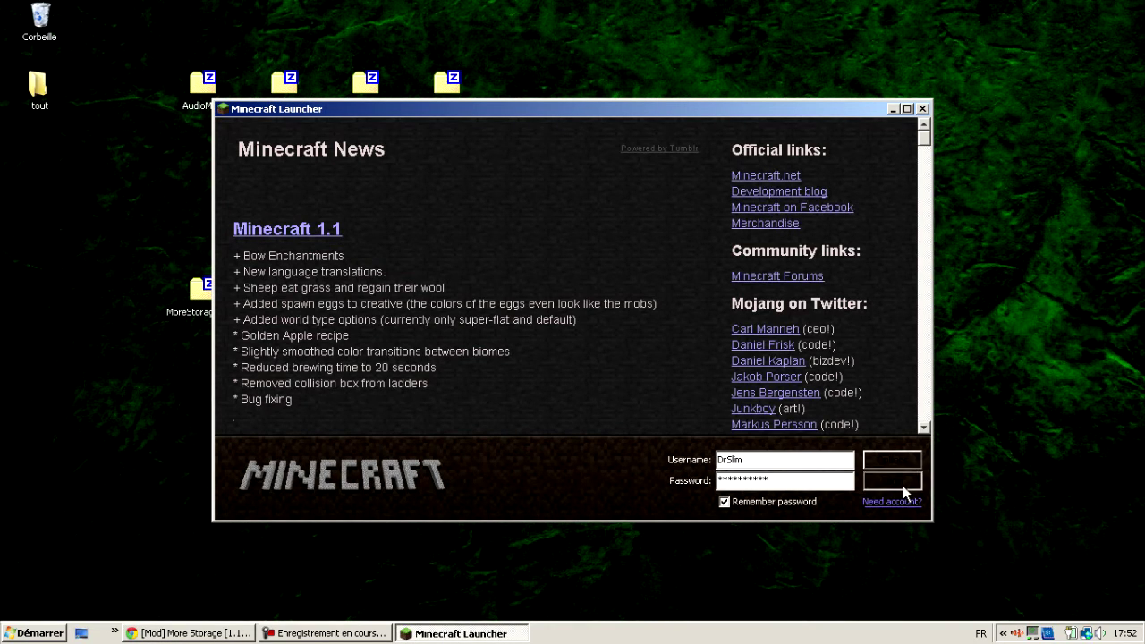
{"action": "left_click", "coordinate": [903, 488]}
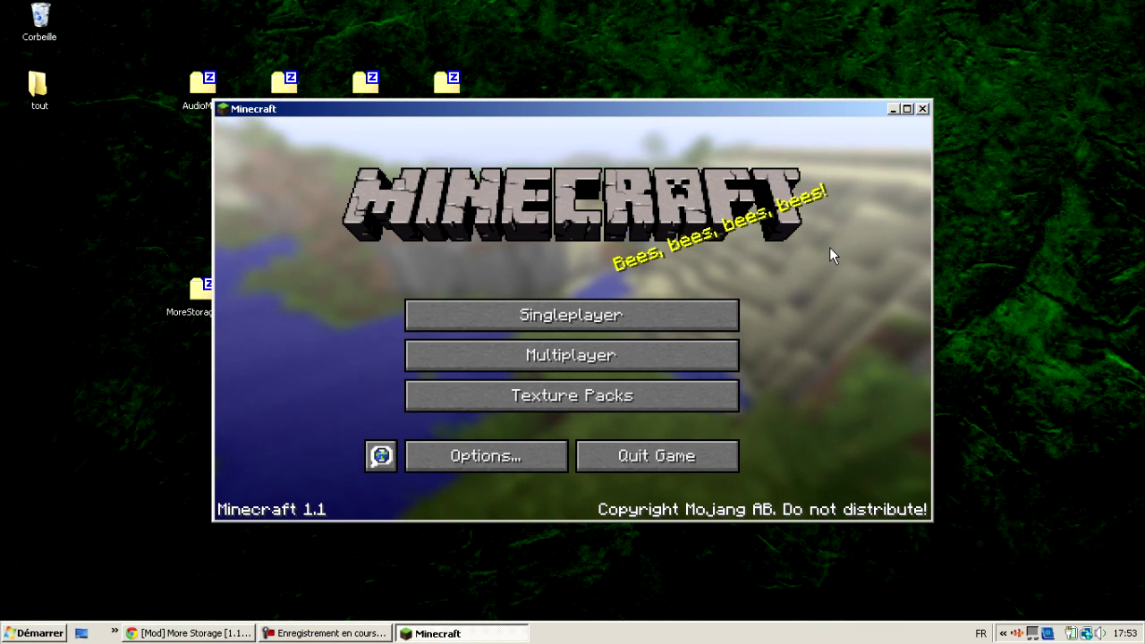
{"action": "left_click", "coordinate": [688, 462]}
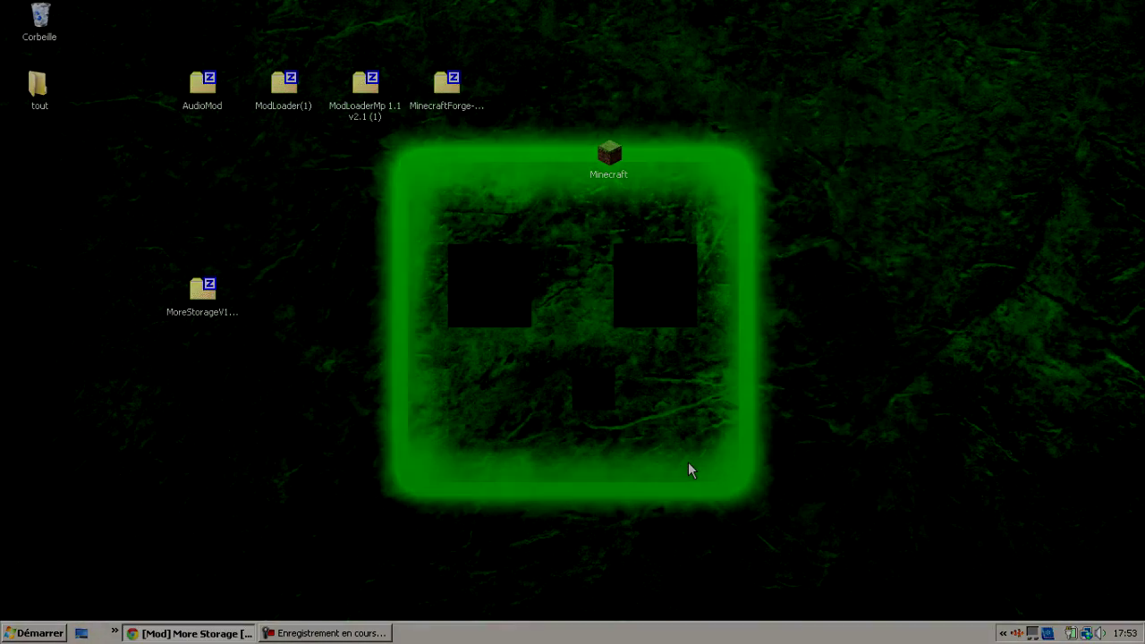